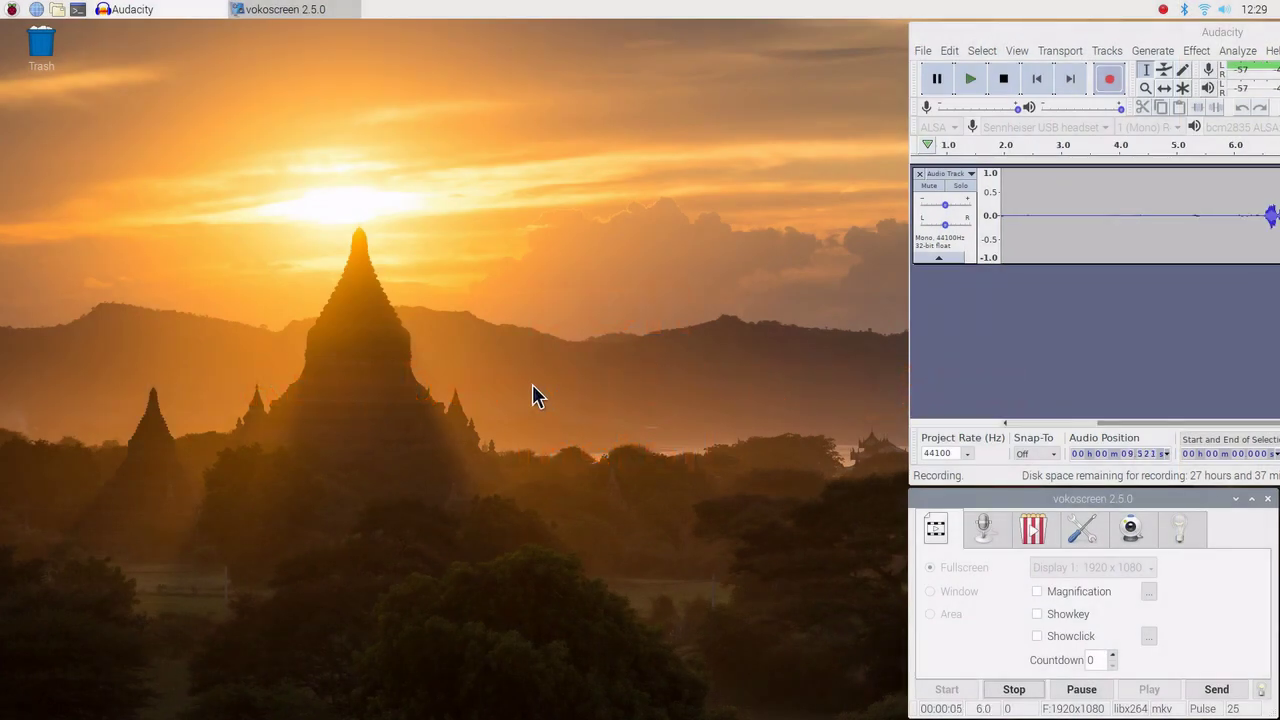
Launch Add / Remove Software from the Preferences menu and search the package catalogue for 'rtl_sdr'.
left_click(13, 10)
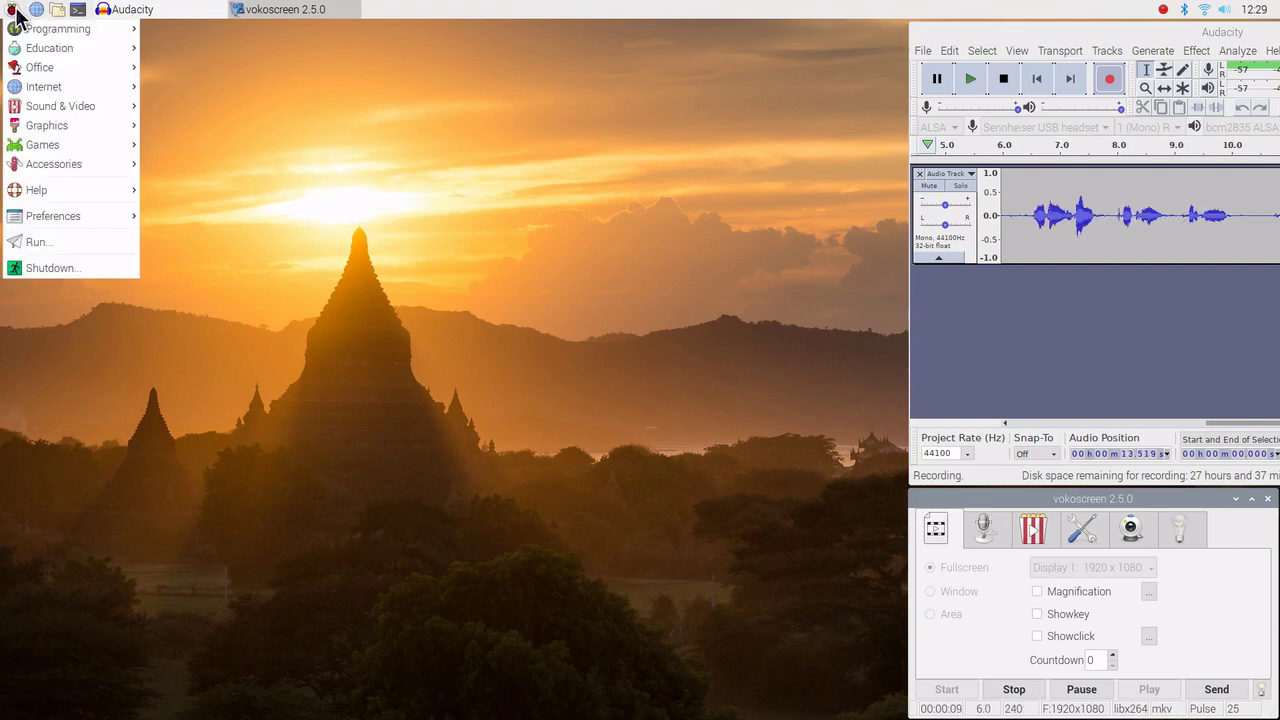
mouse_move(91, 215)
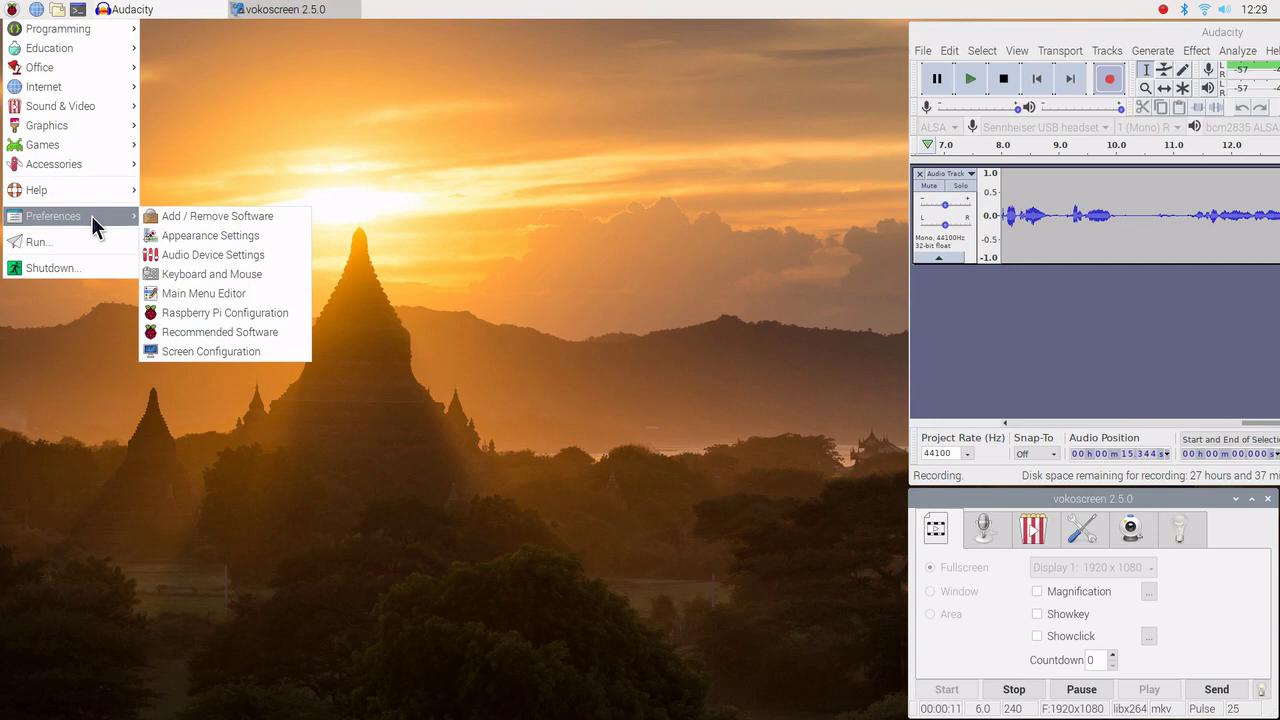
left_click(207, 218)
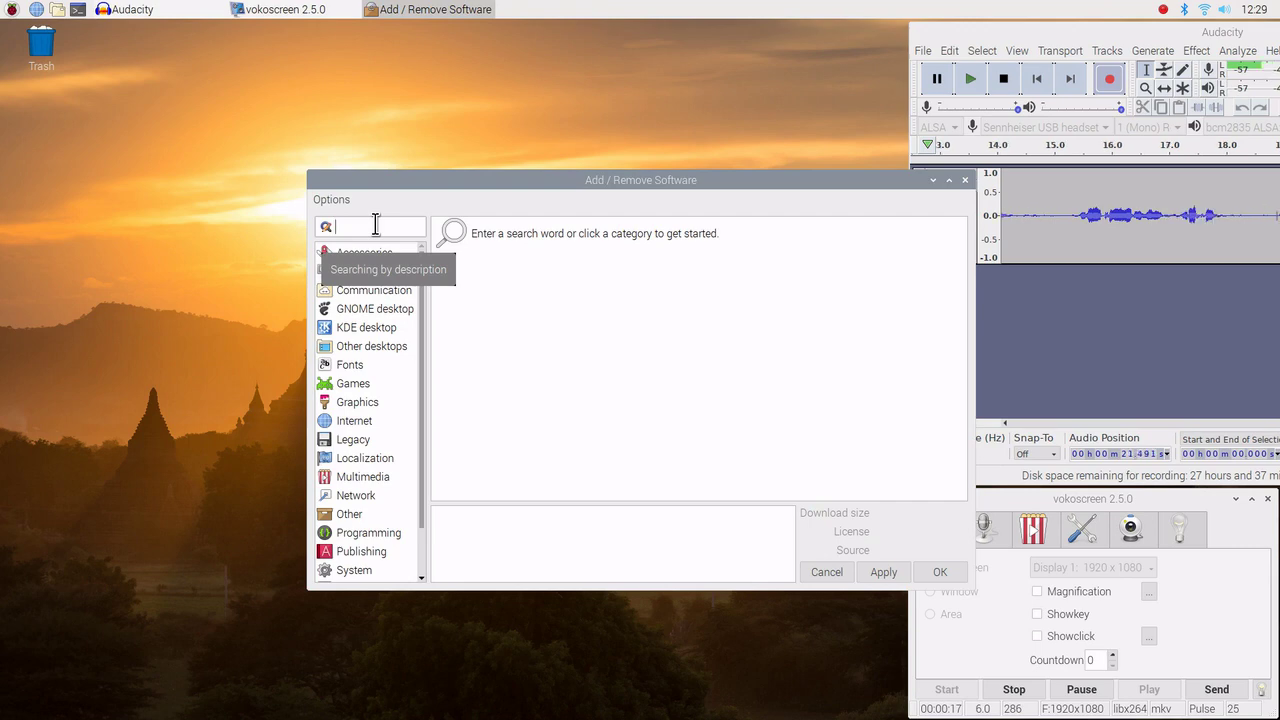
type("r")
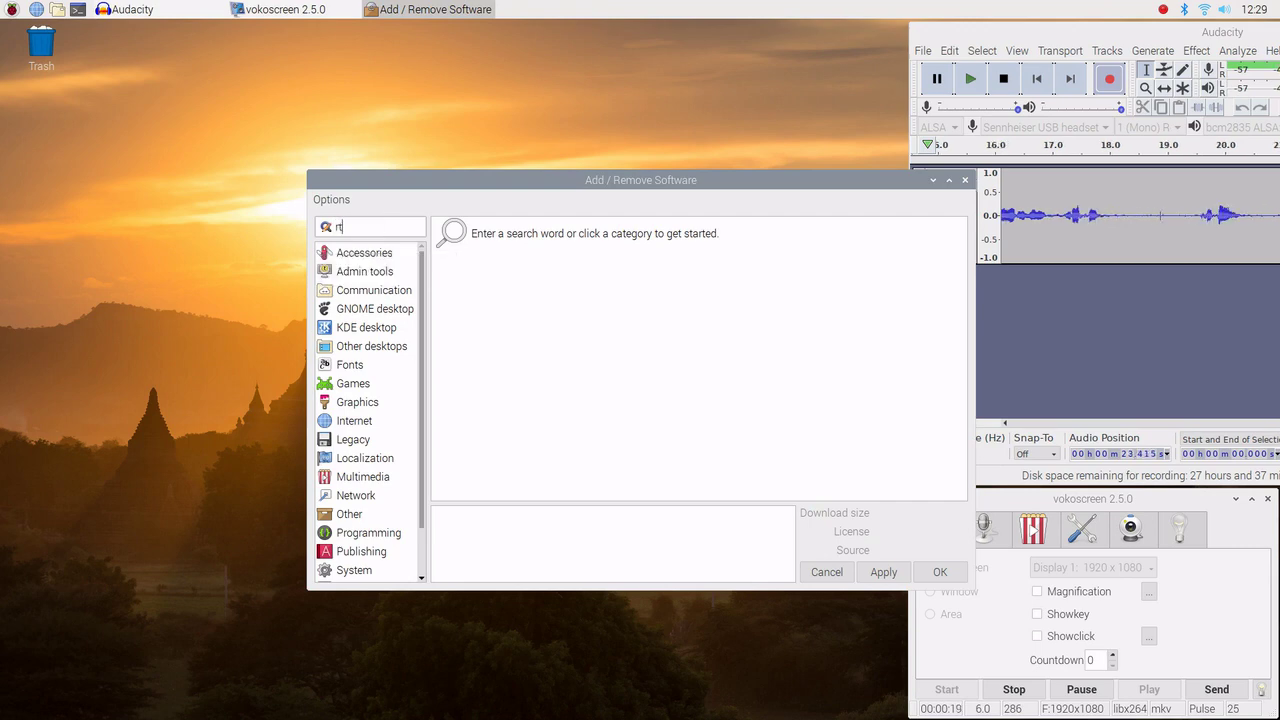
type("tl_")
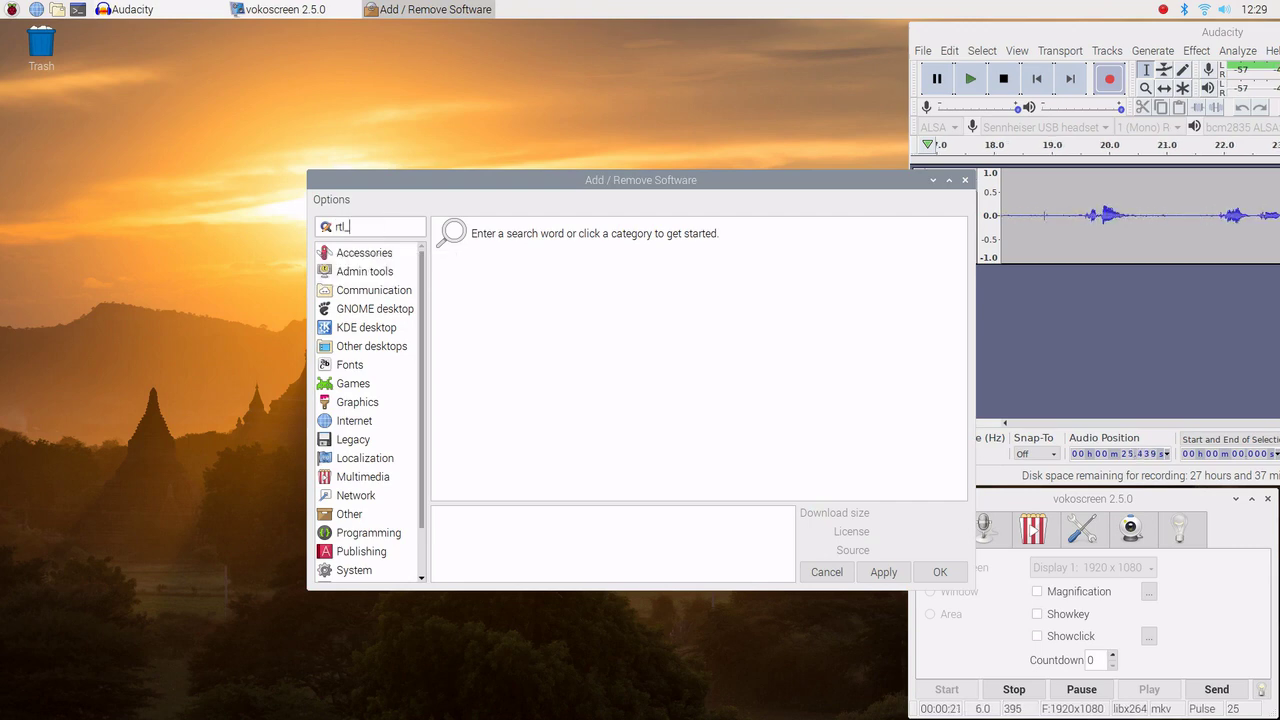
type("sdr")
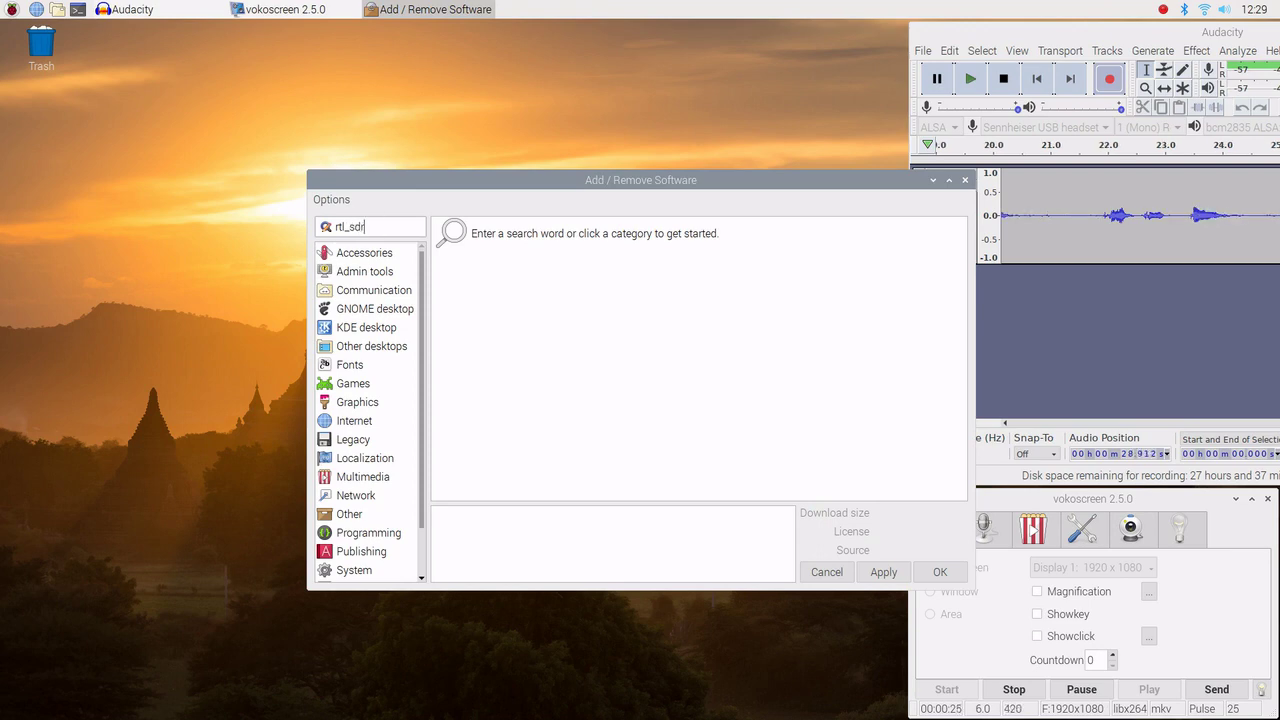
key("Return")
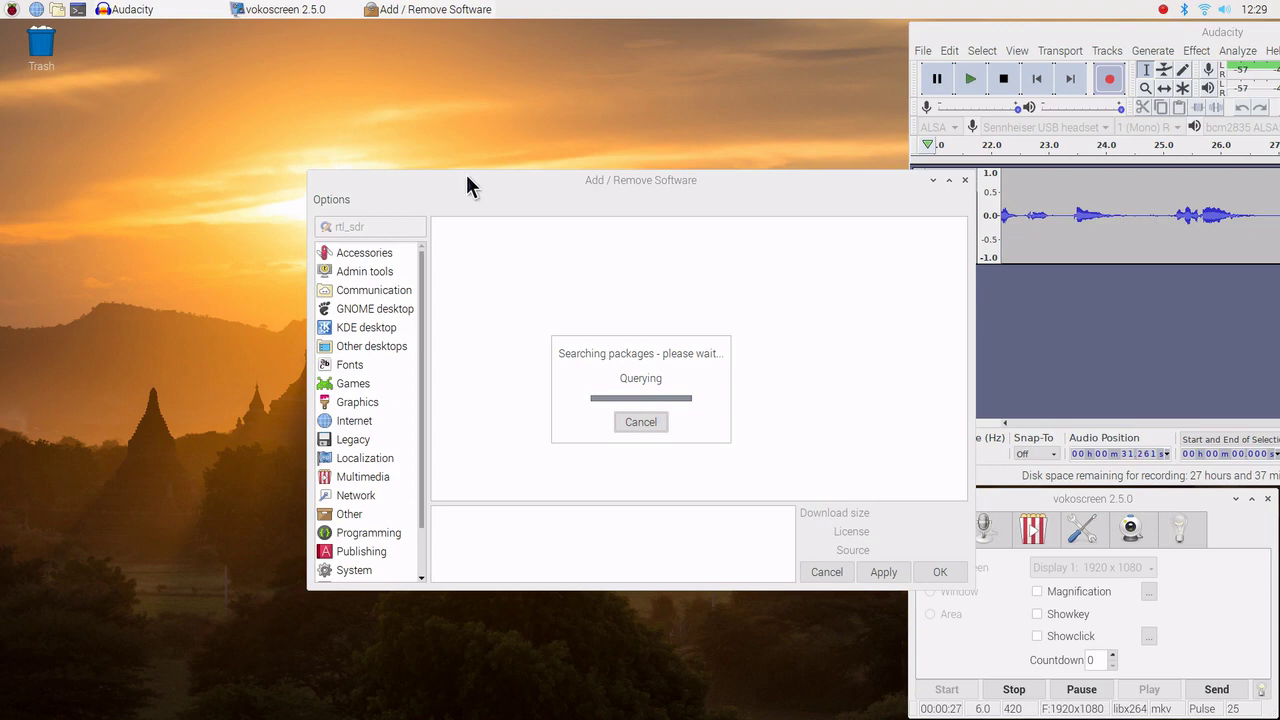
Move the installer window up-left, mark rtl-sdr 0.6-1+rpt1 for installation and scroll its description.
left_click_drag(466, 177, 354, 79)
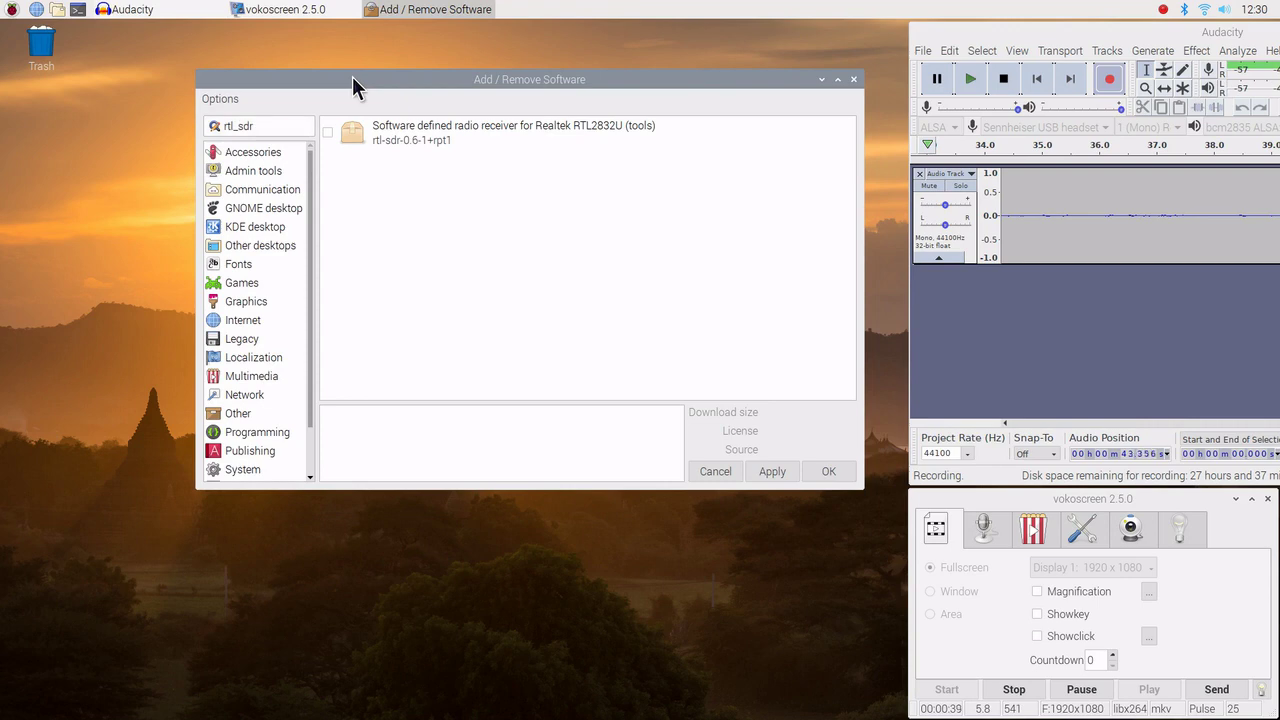
left_click(327, 131)
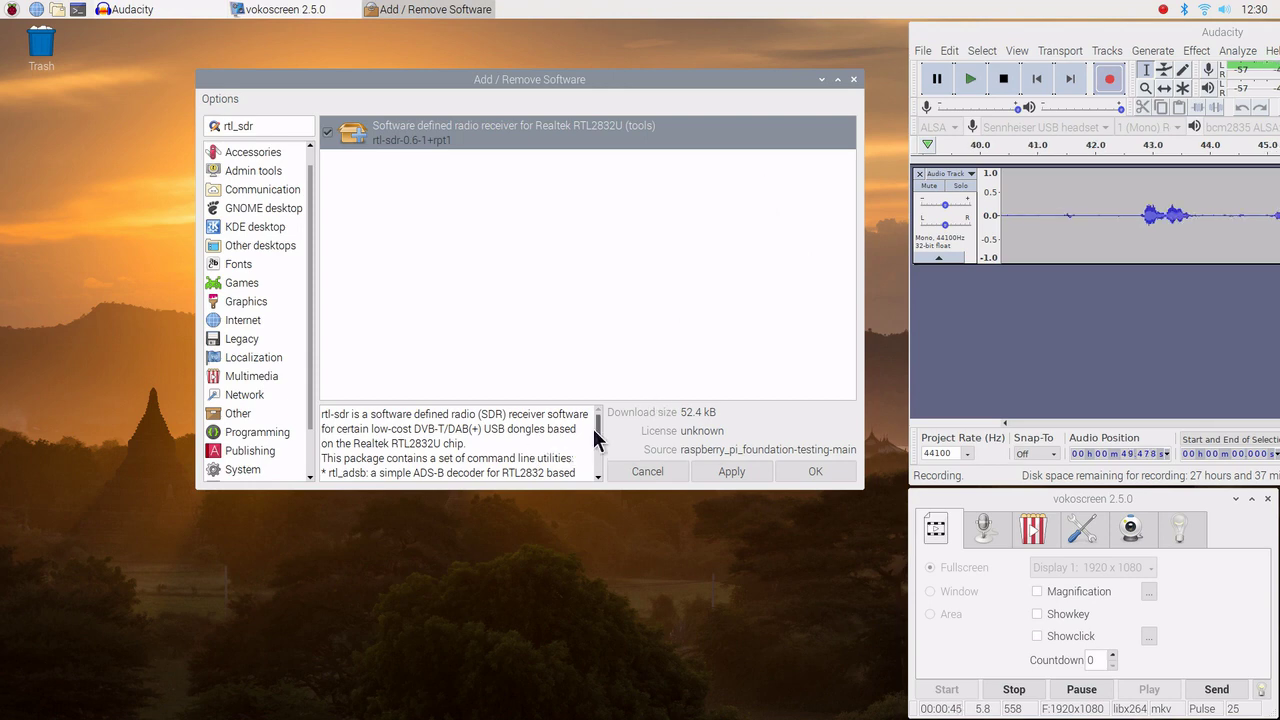
mouse_move(596, 425)
left_mouse_down()
mouse_move(592, 468)
mouse_move(605, 428)
left_mouse_up()
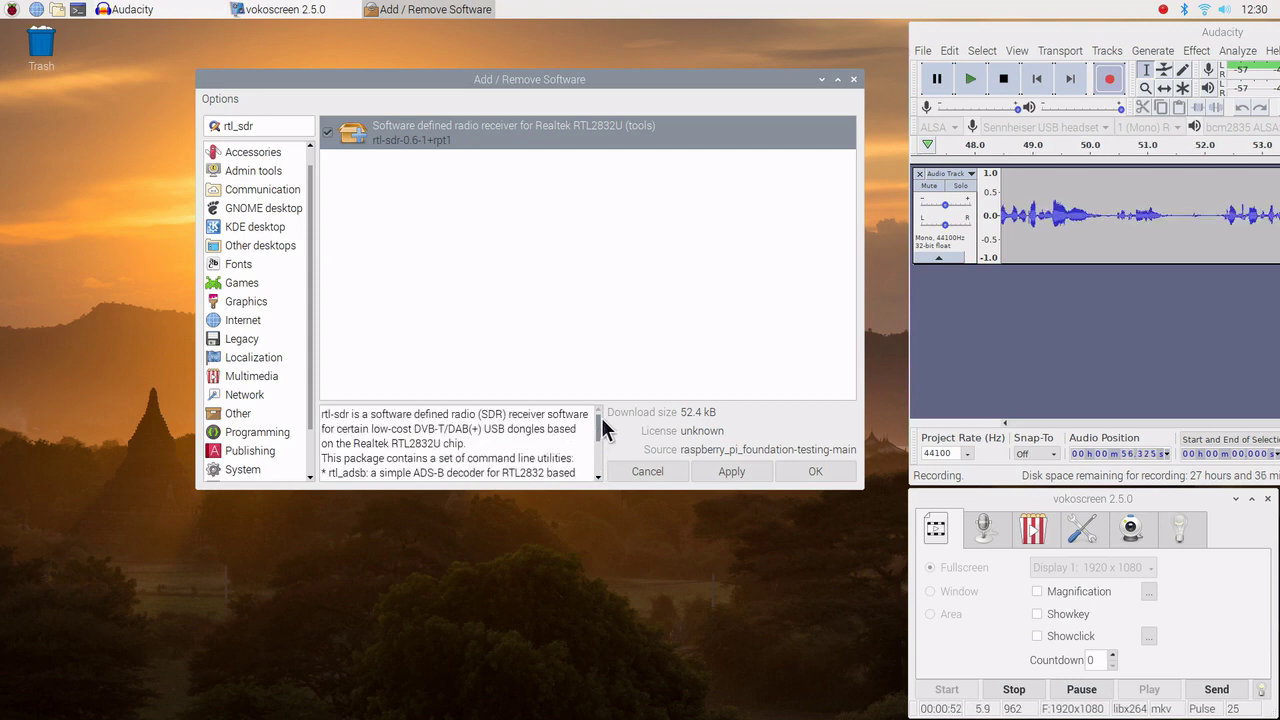
Open the rtl-sdr package's project website from its right-click menu.
right_click(765, 136)
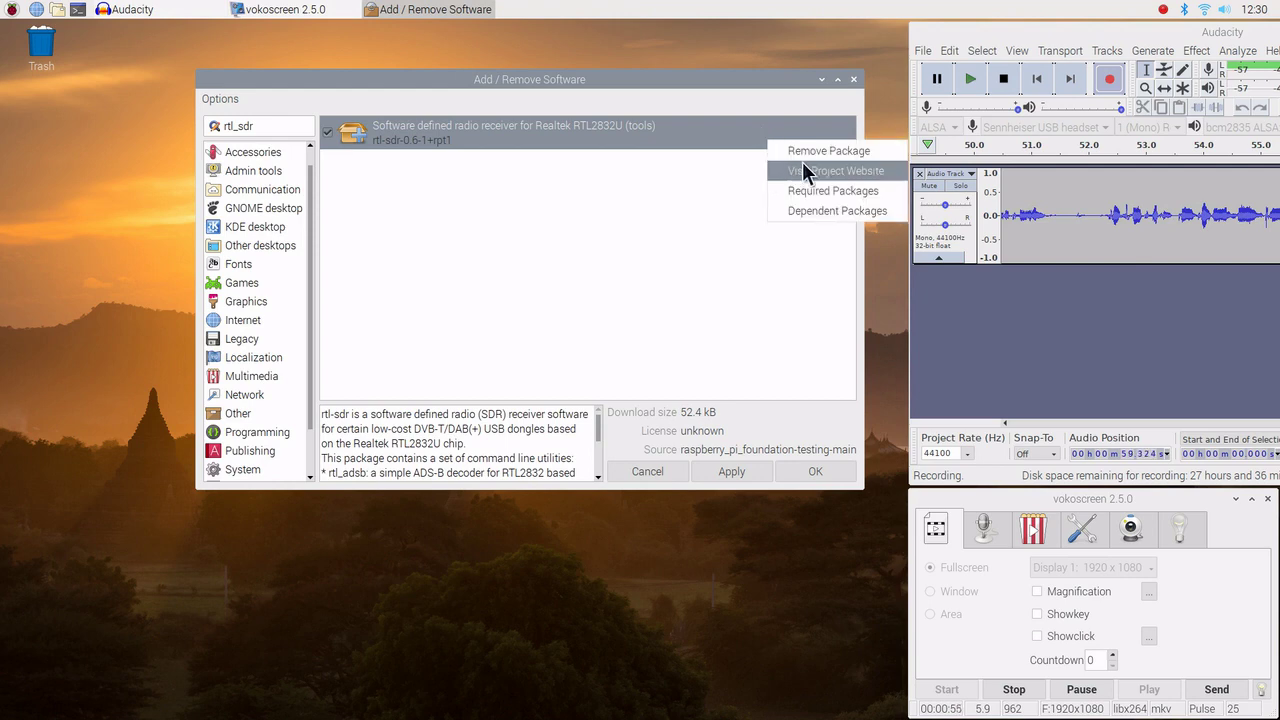
left_click(803, 171)
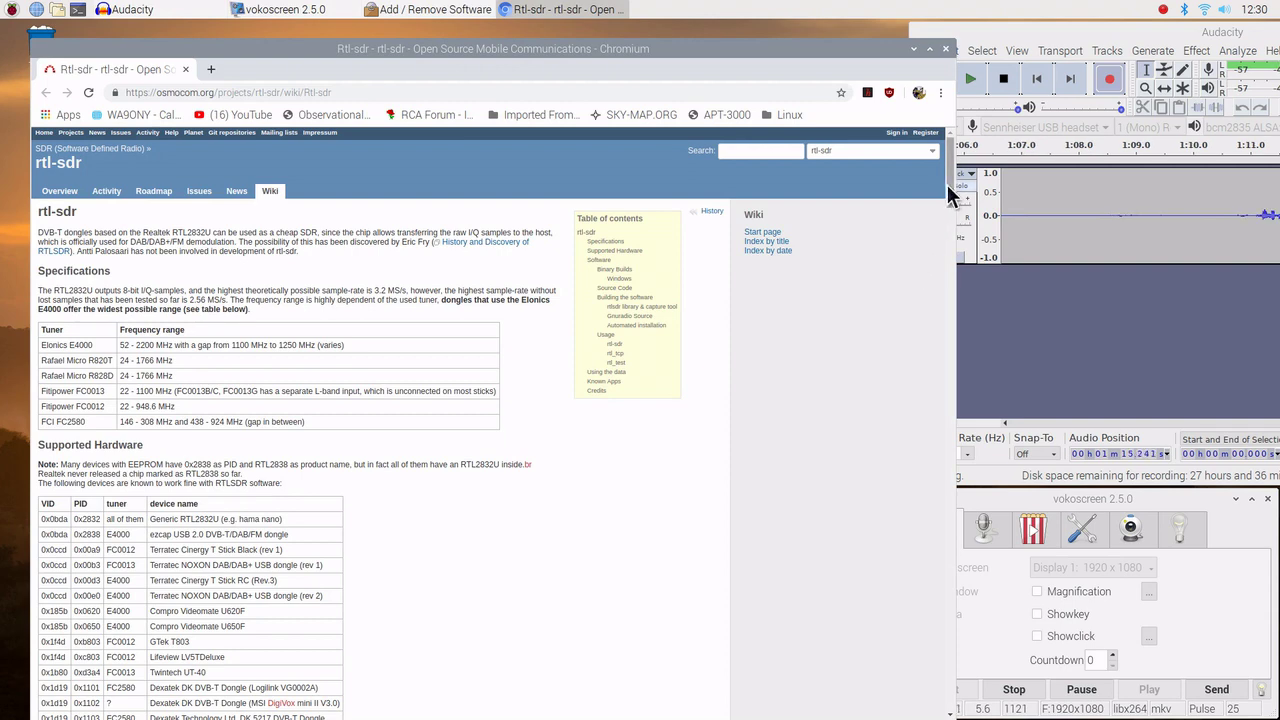
Scroll through the osmocom rtl-sdr wiki page's specifications and supported hardware sections.
left_click_drag(947, 184, 934, 265)
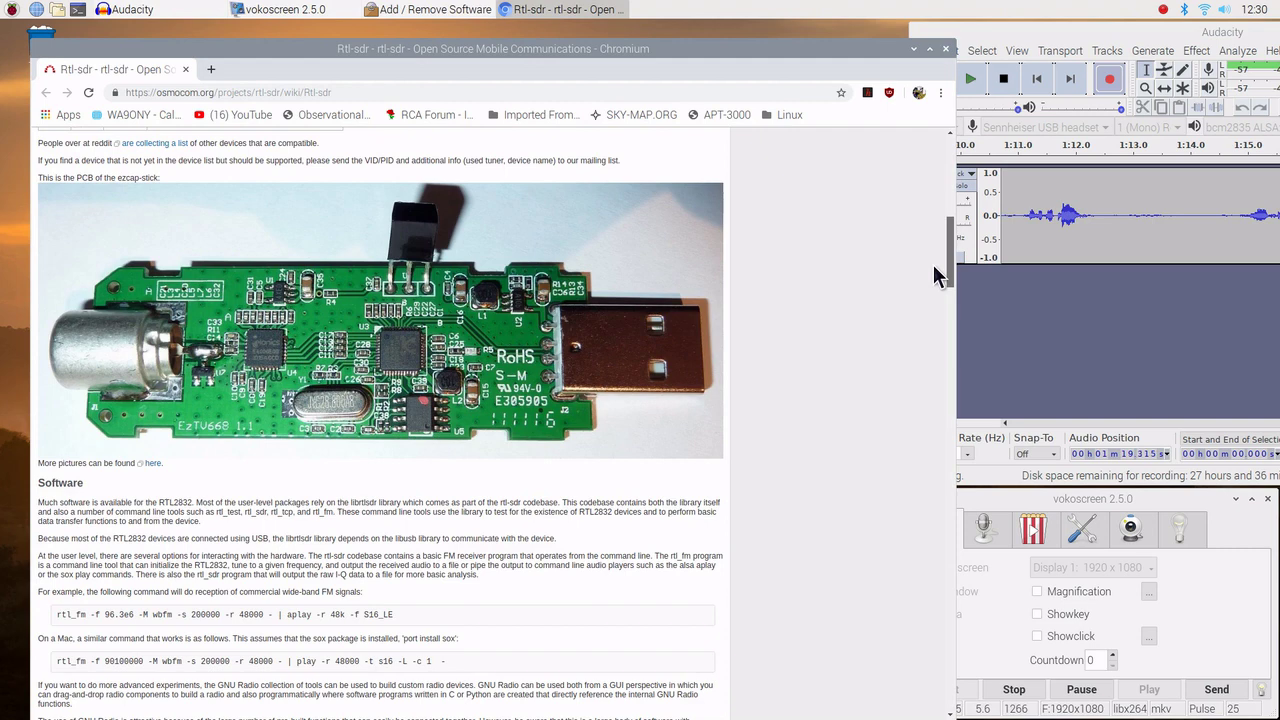
left_click_drag(933, 264, 931, 267)
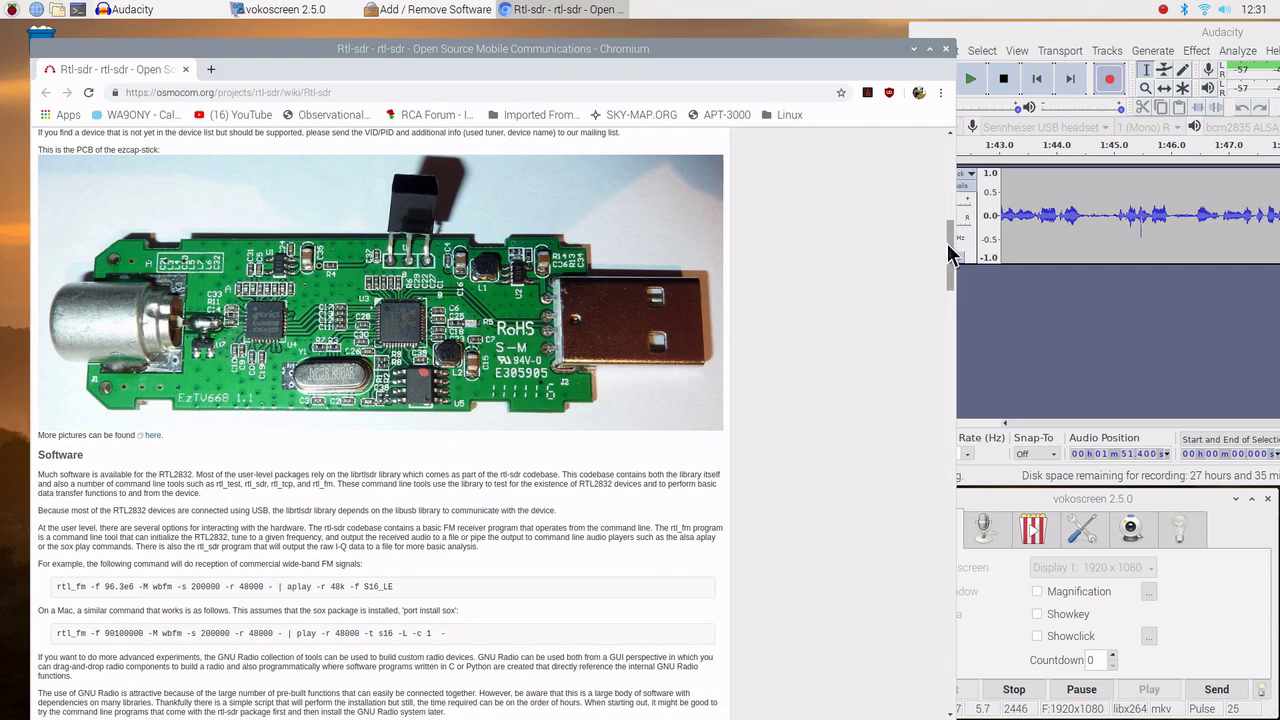
left_click_drag(952, 253, 900, 543)
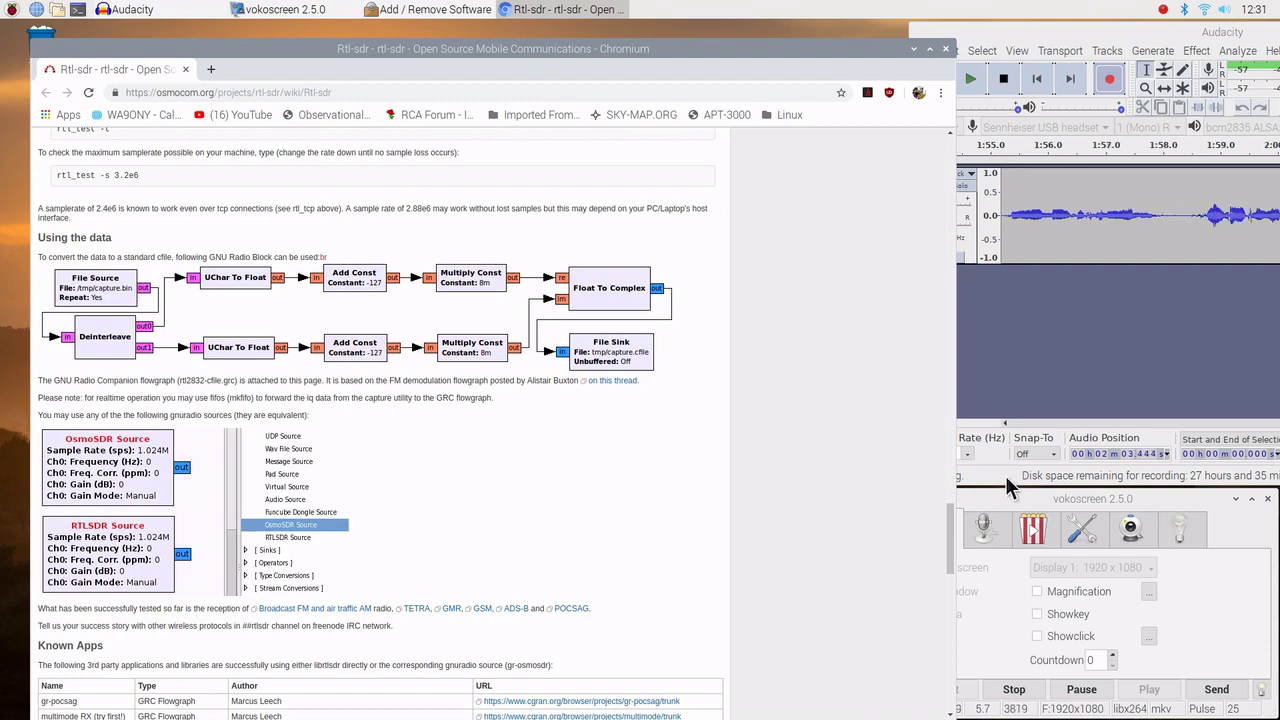
left_click_drag(951, 532, 897, 187)
left_click(945, 48)
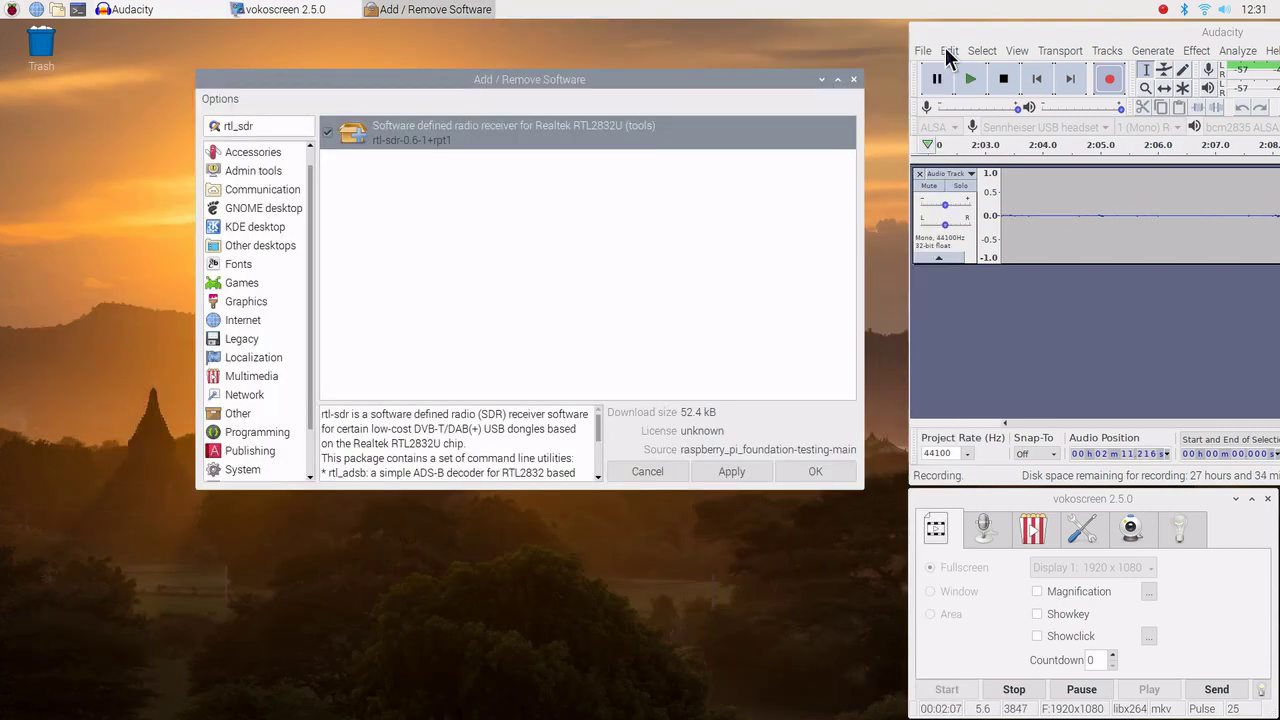
right_click(701, 130)
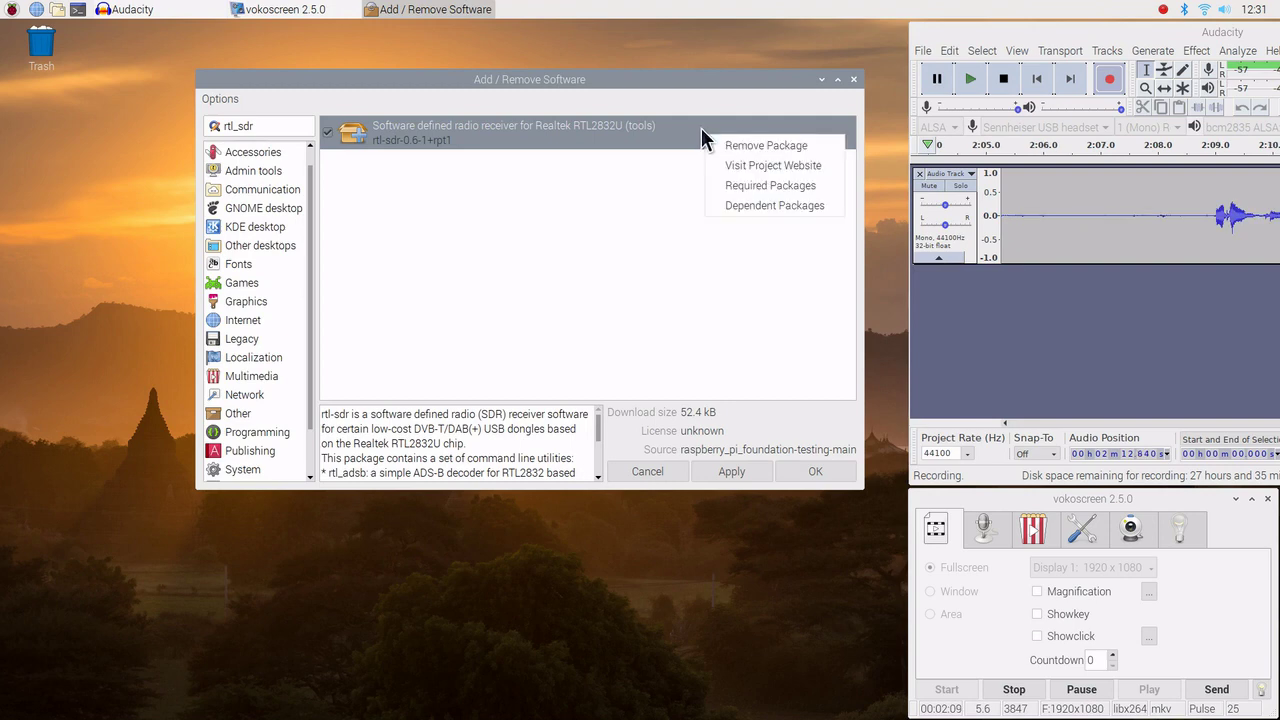
left_click(746, 186)
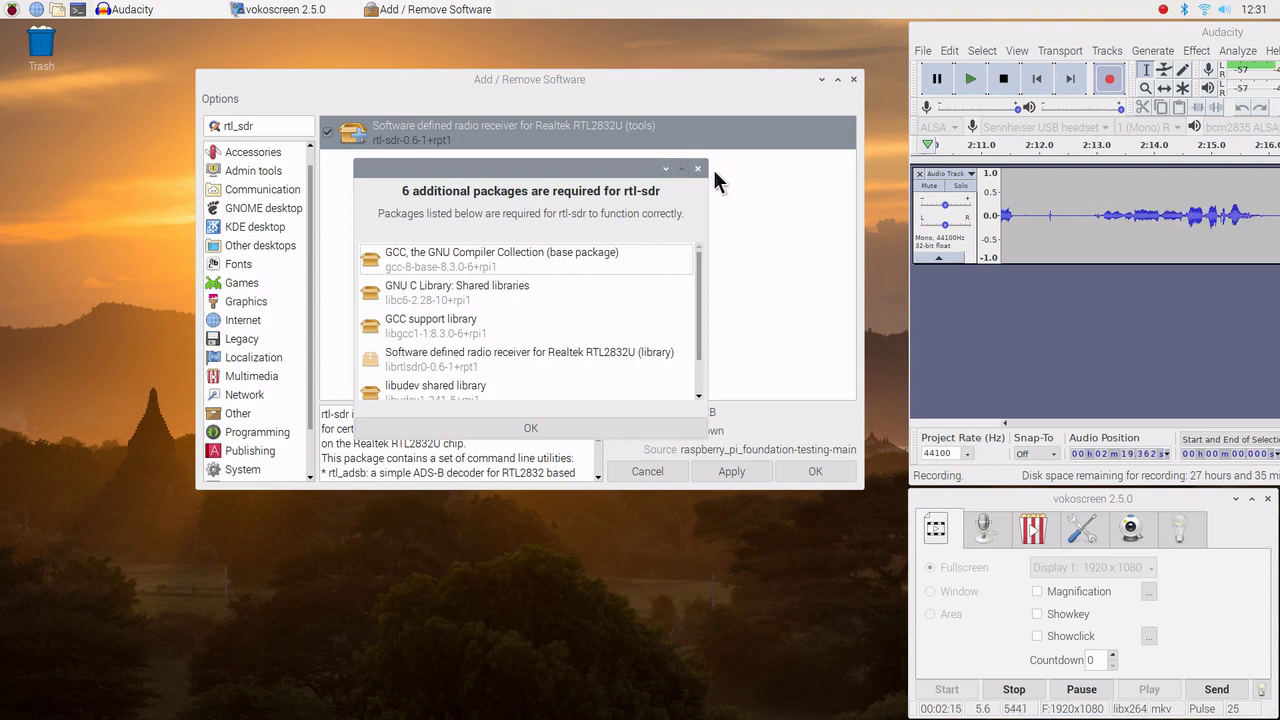
left_click(531, 428)
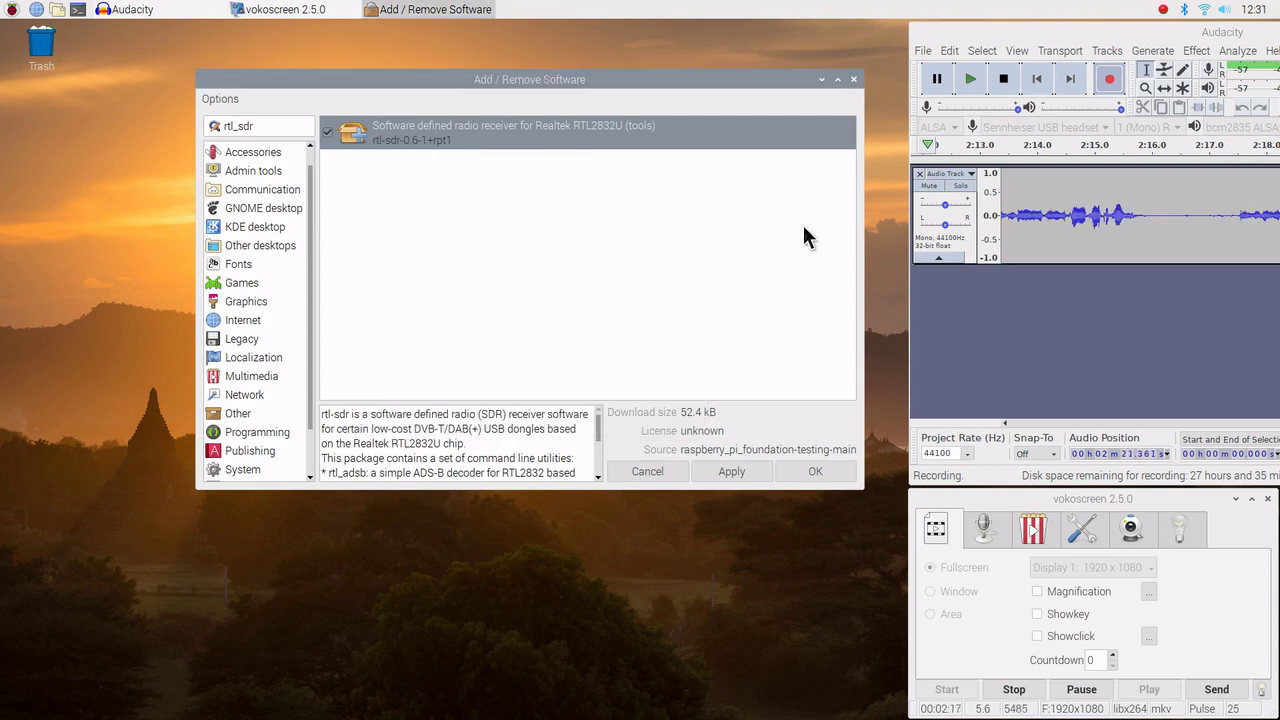
right_click(826, 134)
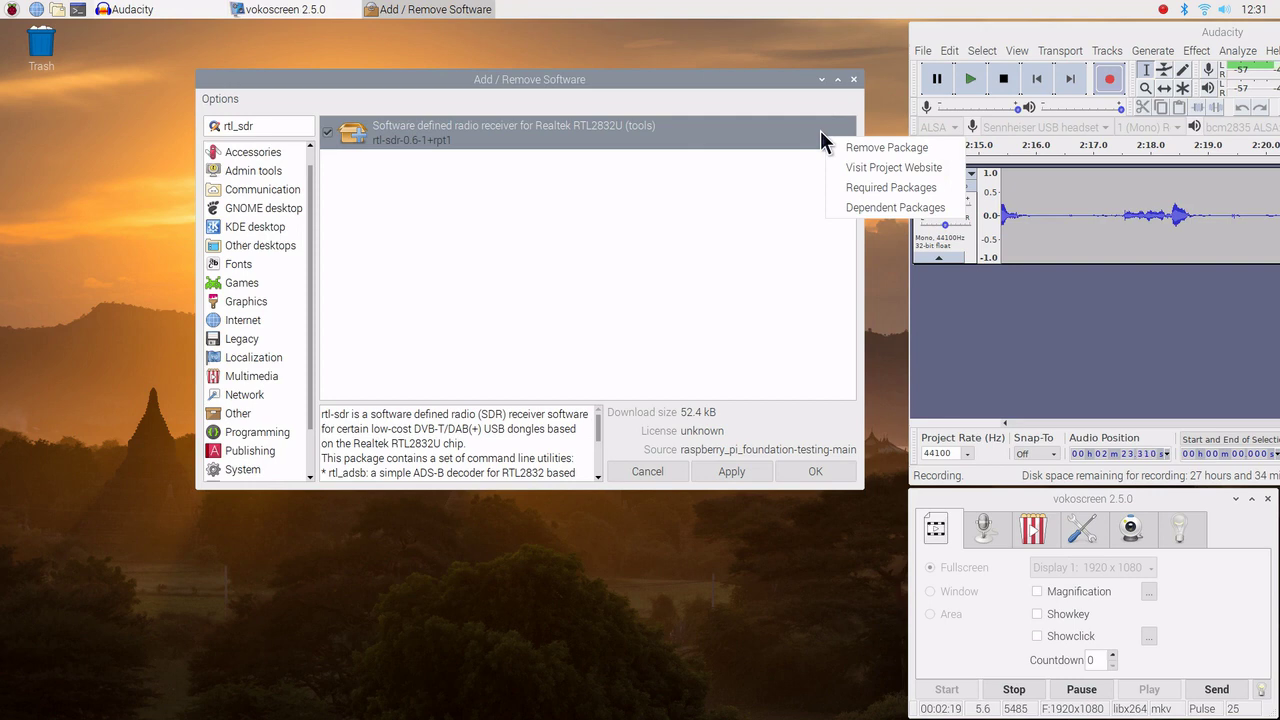
left_click(843, 202)
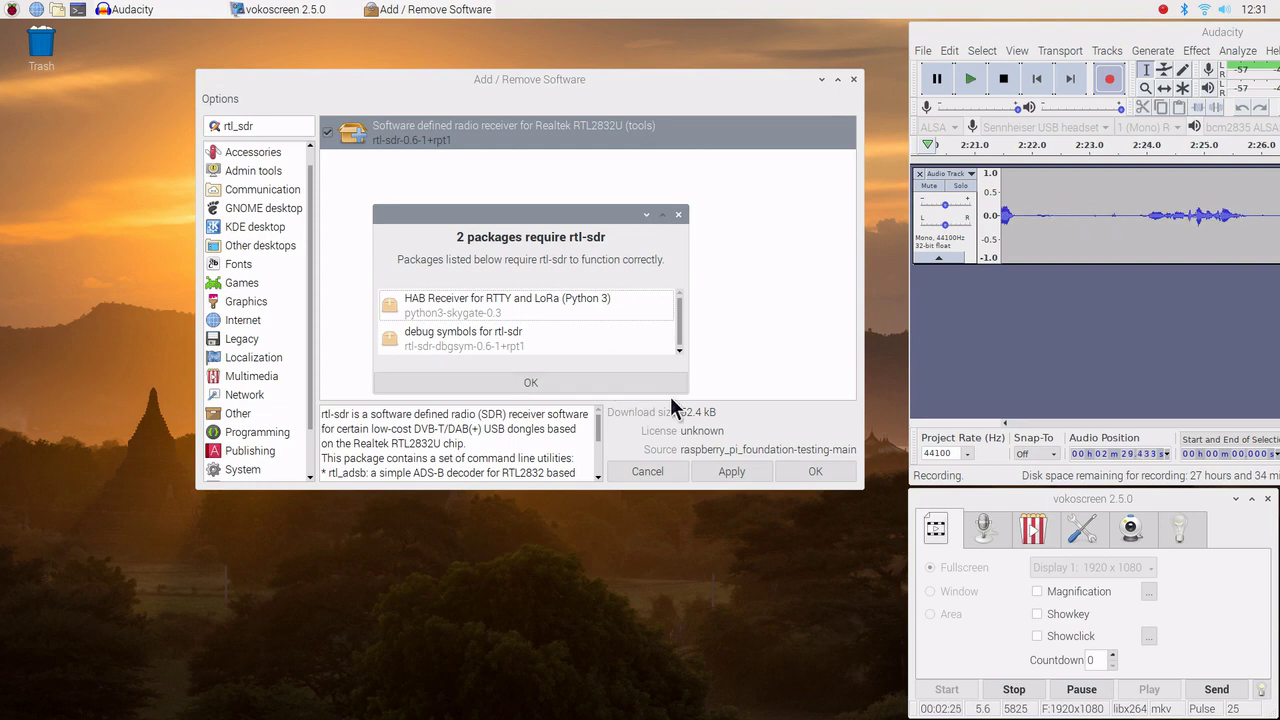
left_click(535, 380)
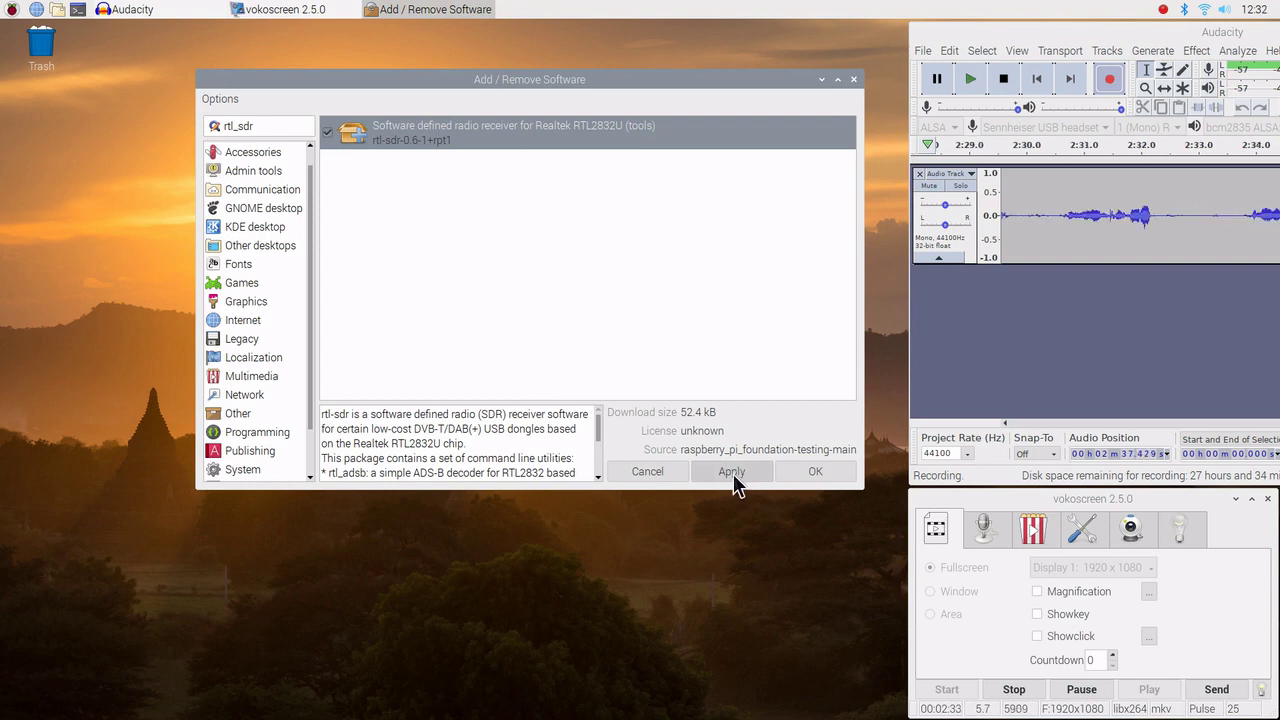
Apply the marked rtl-sdr install and authenticate with the account password.
left_click(733, 472)
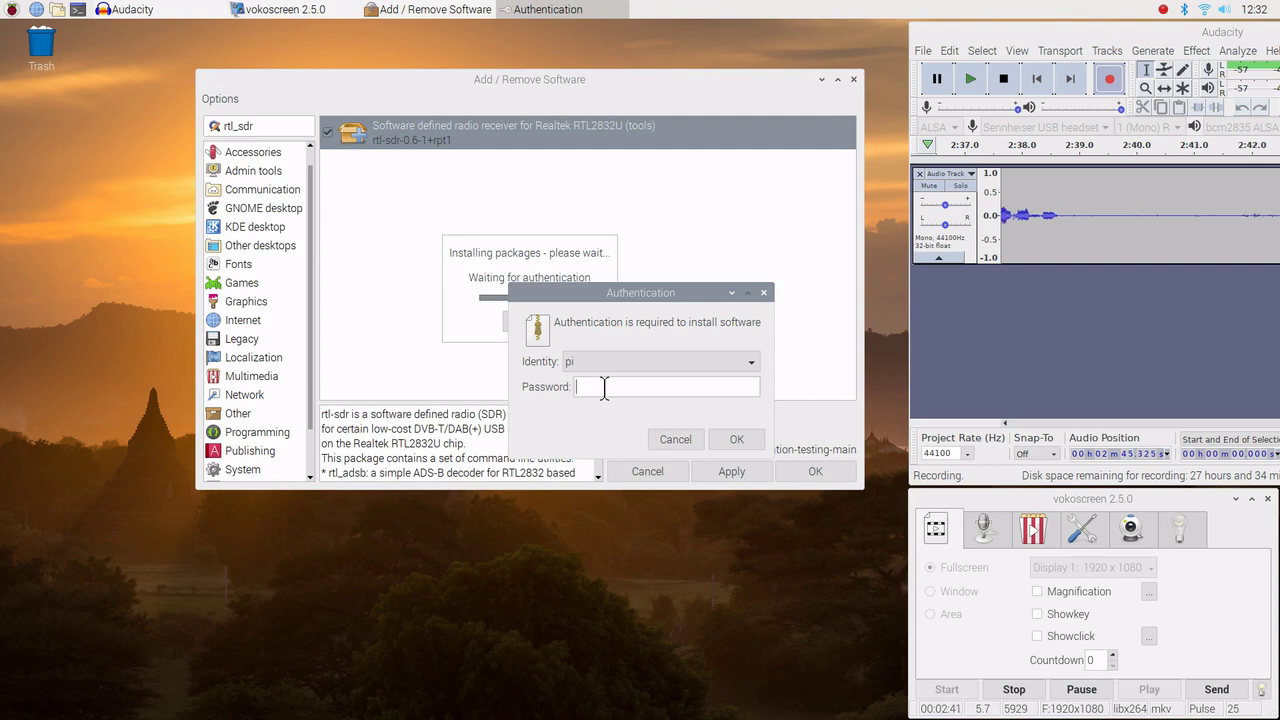
type("ra")
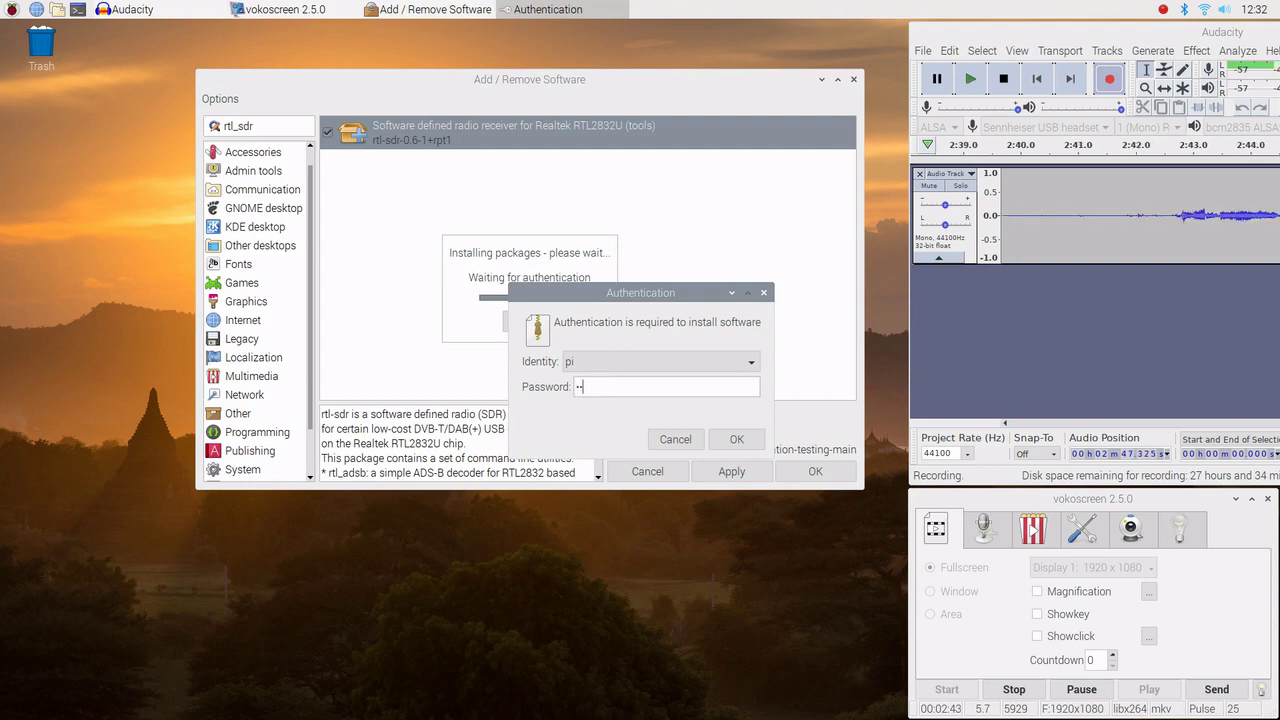
type("spb")
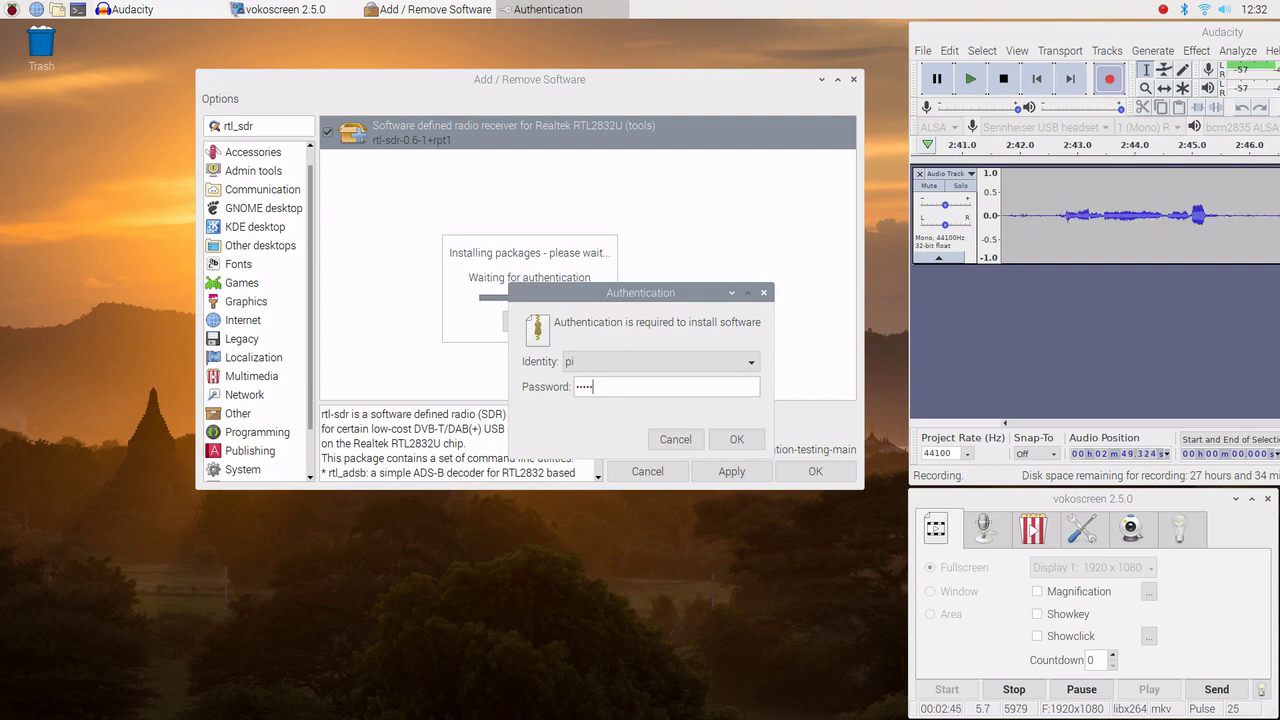
type("err")
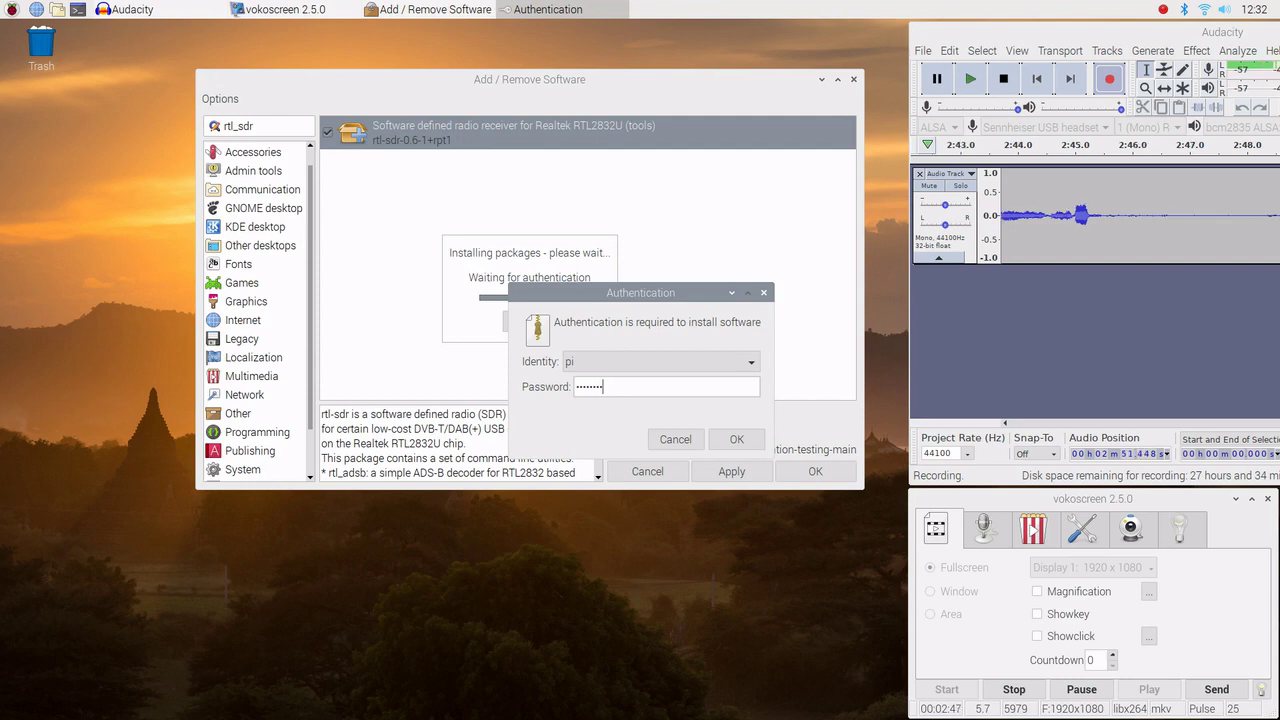
key("Return")
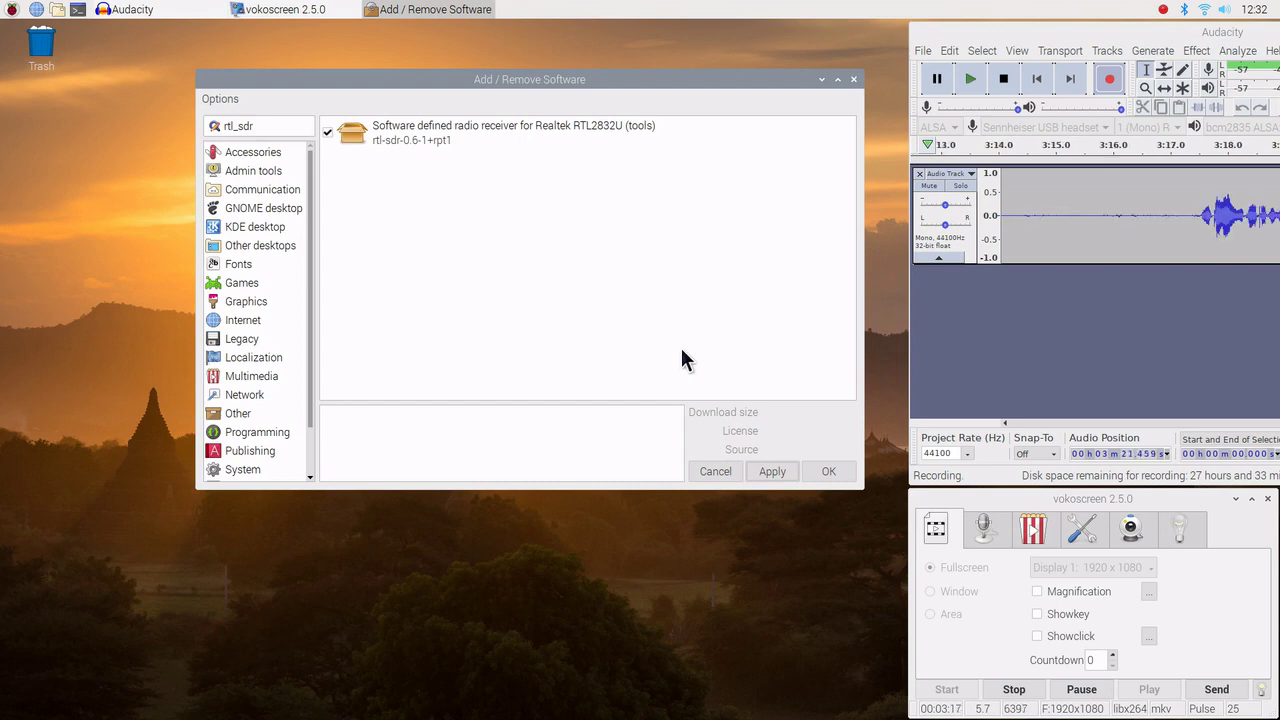
Confirm the rtl-sdr-0.6-1+rpt1 installation with OK, closing Add / Remove Software.
left_click(829, 471)
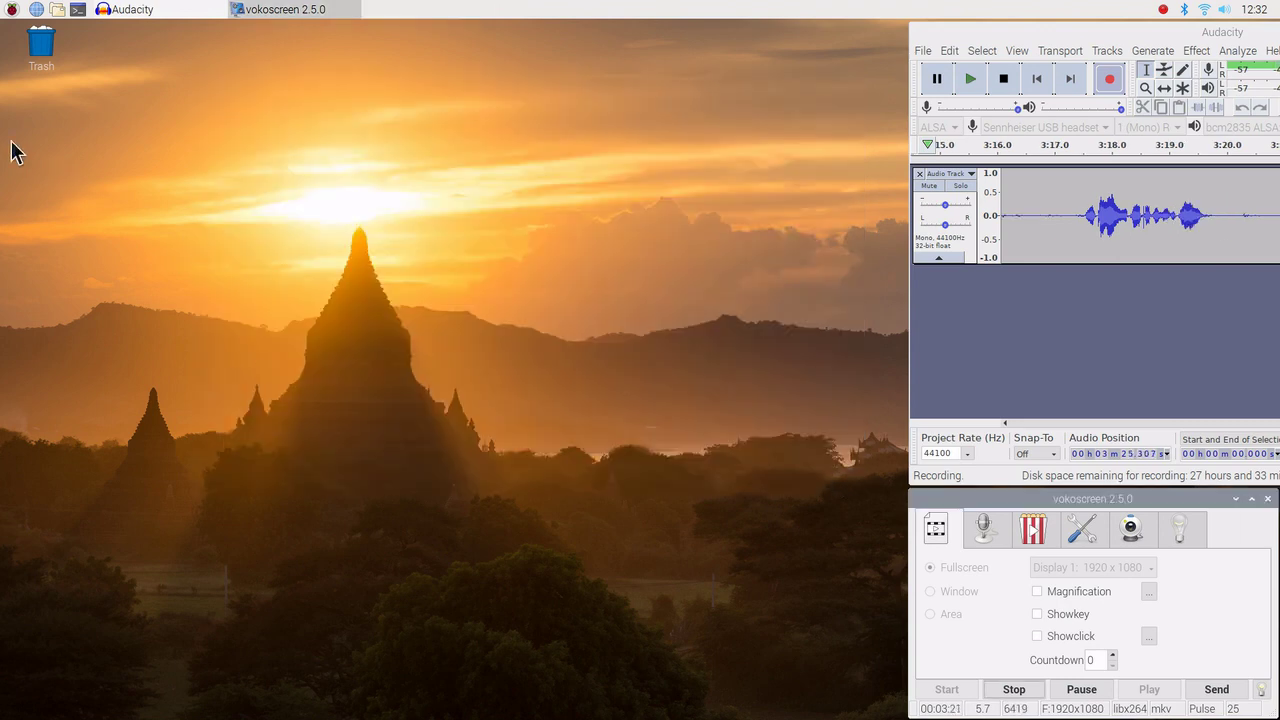
Choose Shutdown… from the Raspberry menu to show the shutdown options.
left_click(12, 14)
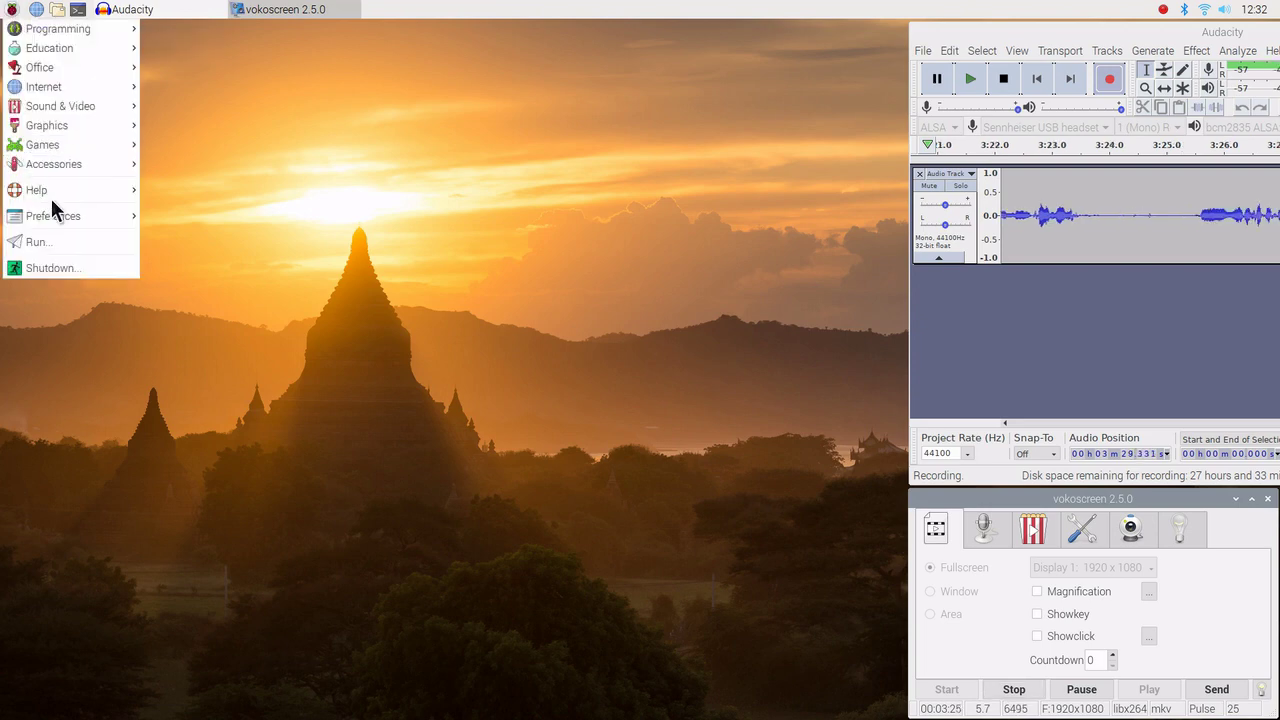
mouse_move(57, 217)
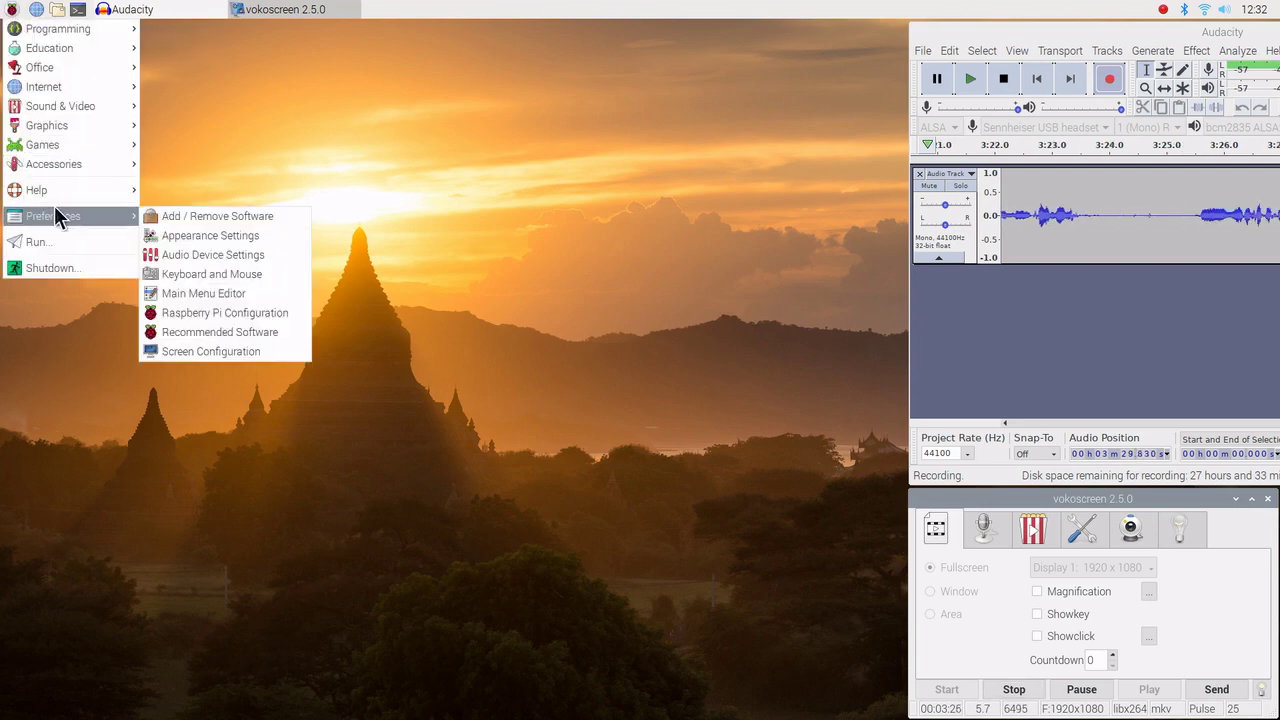
left_click(99, 268)
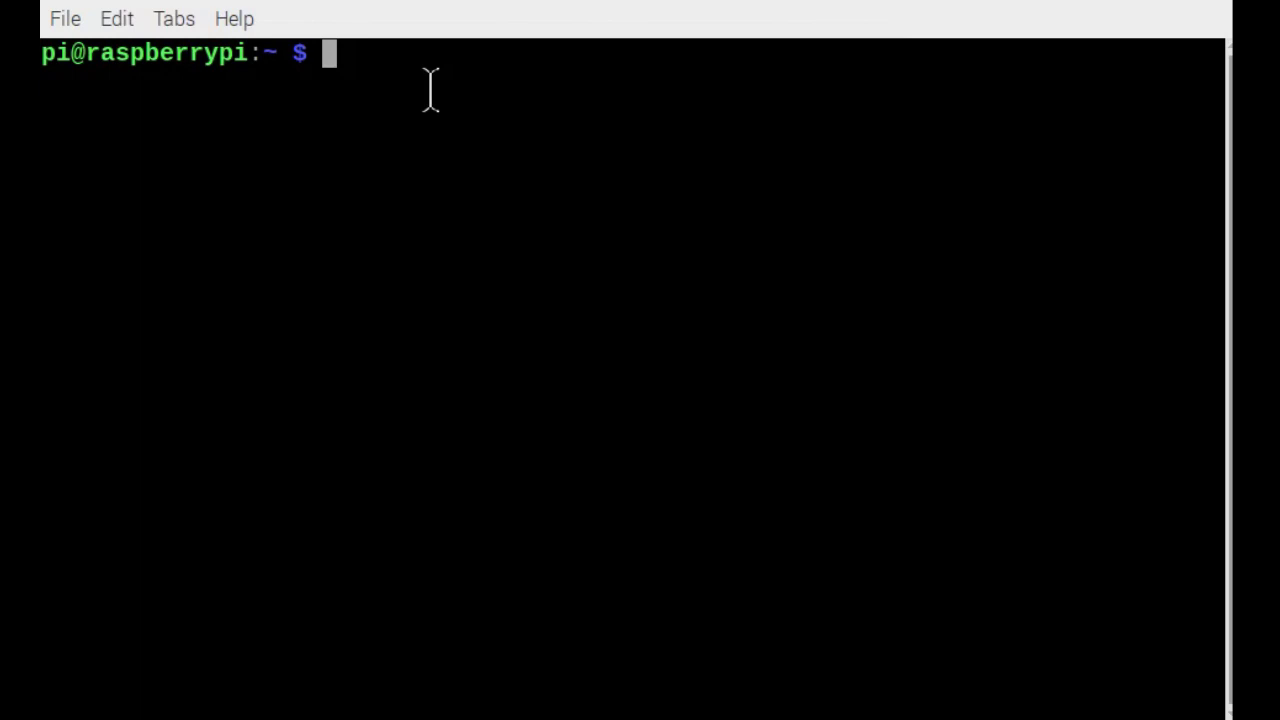
List the rtl_ commands via Tab completion, then run rtl_test, which finds no supported devices.
type("rt")
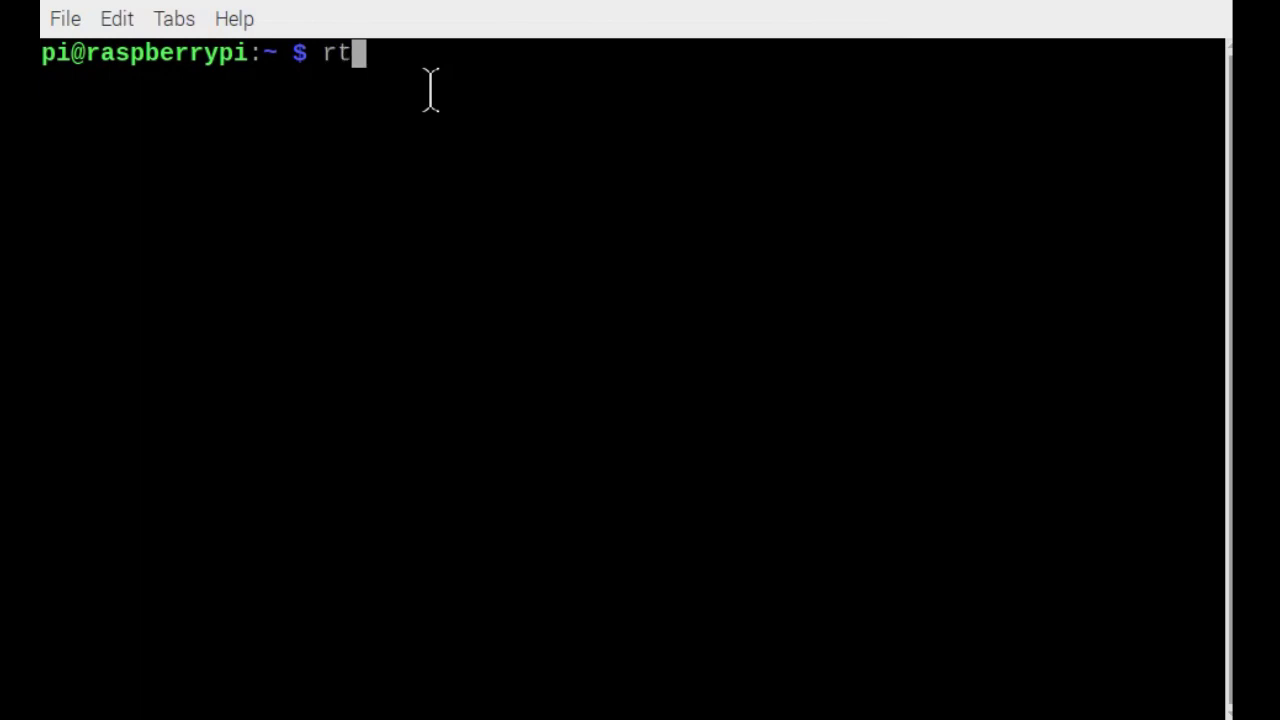
type("k")
key("BackSpace")
type("l")
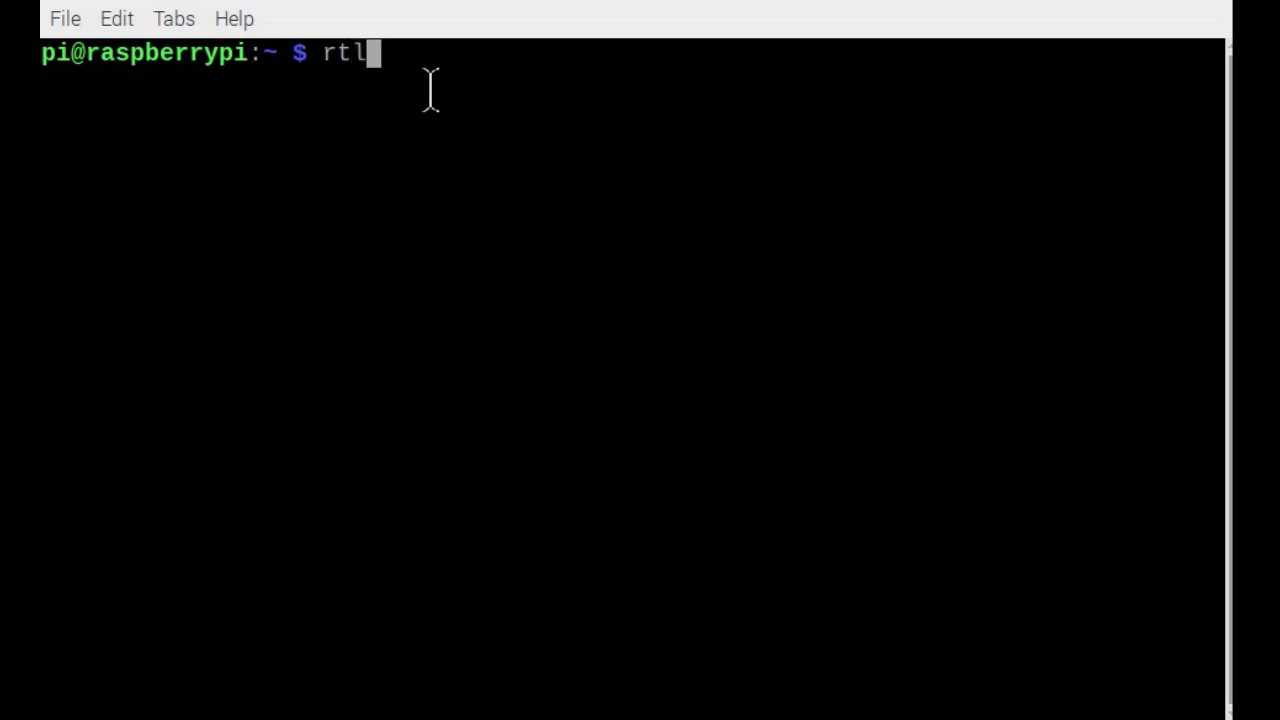
type("_")
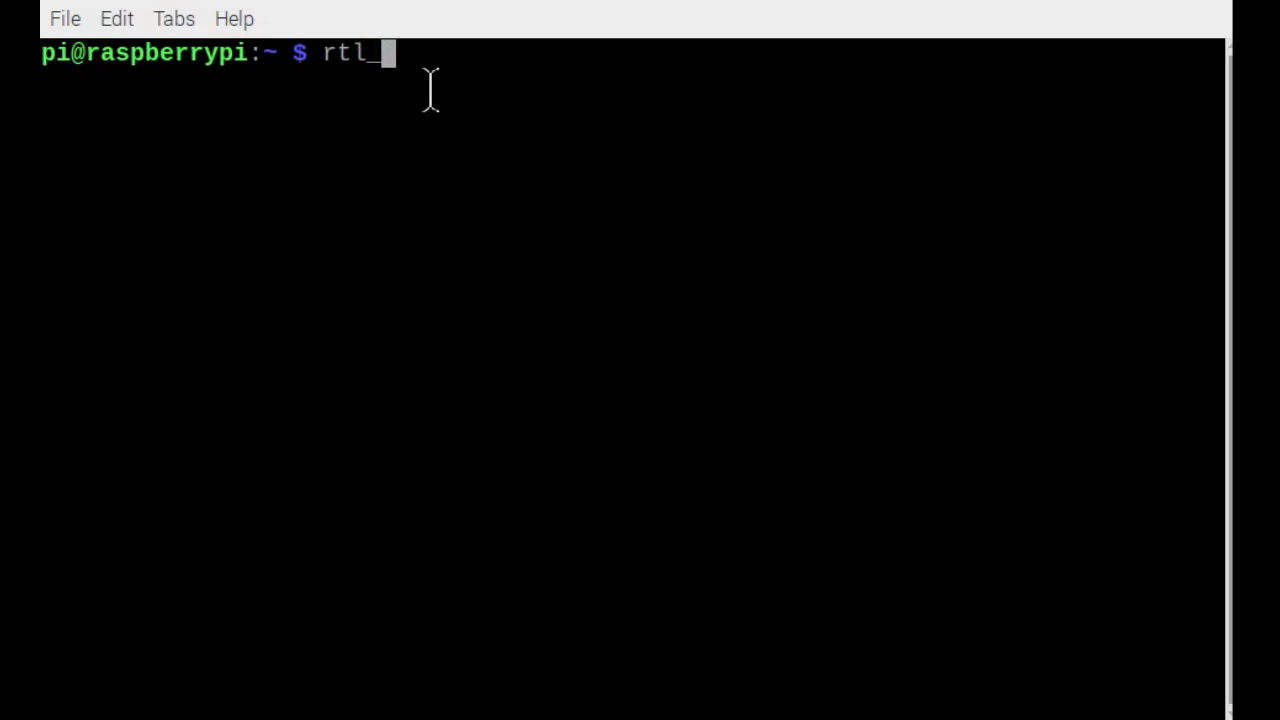
key("Tab")
key("Tab")
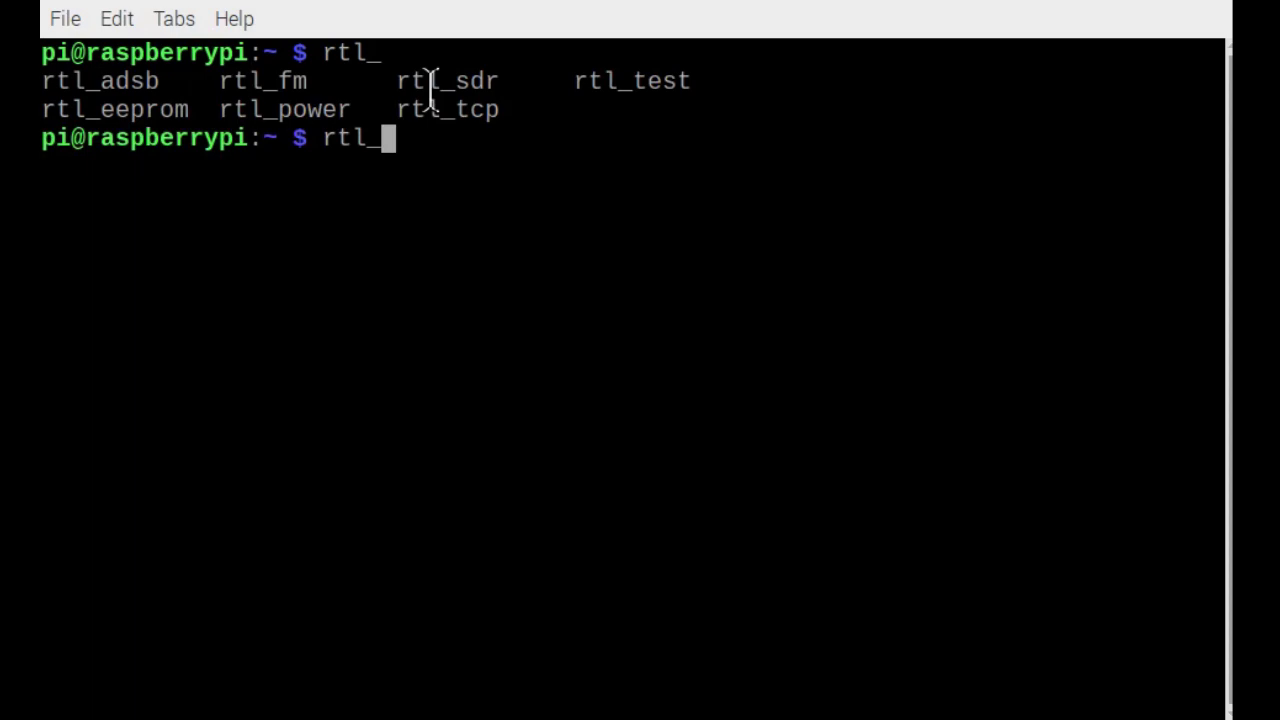
type("te")
key("Tab")
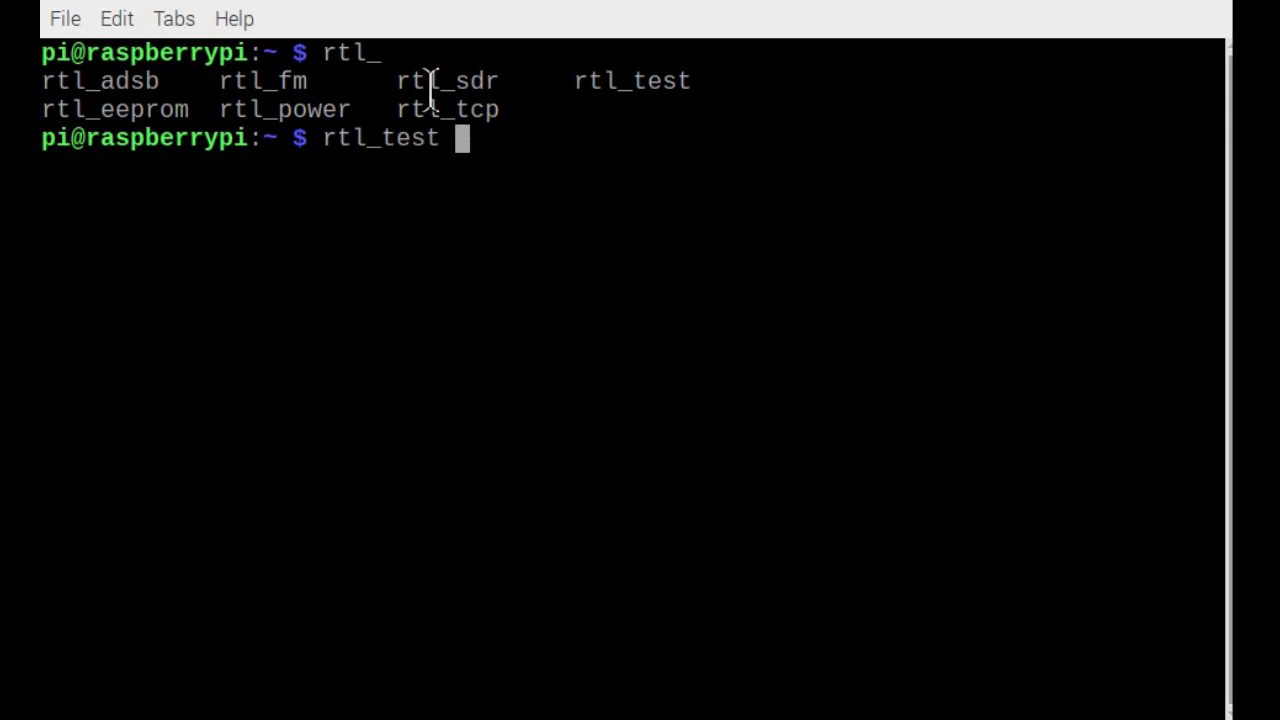
key("Return")
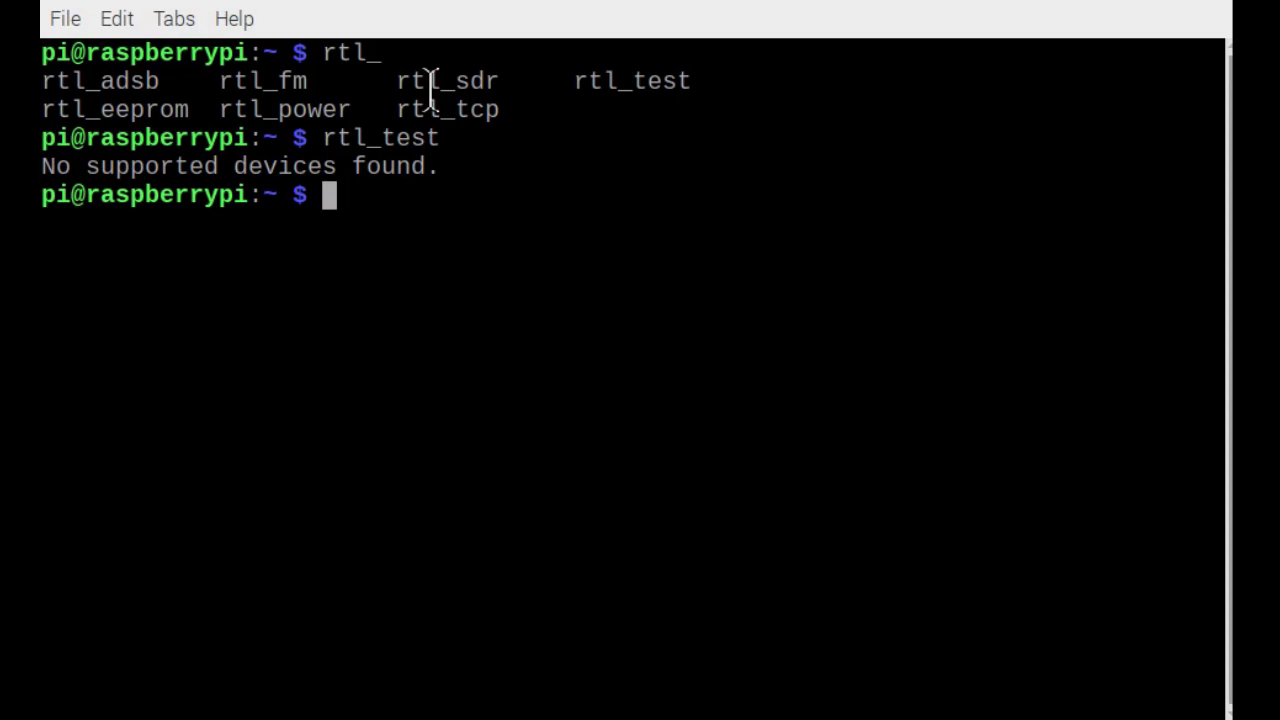
Rerun rtl_test to detect the RTL2838UHIDIR dongle with R820T tuner, then stop it with Ctrl+C.
key("Up")
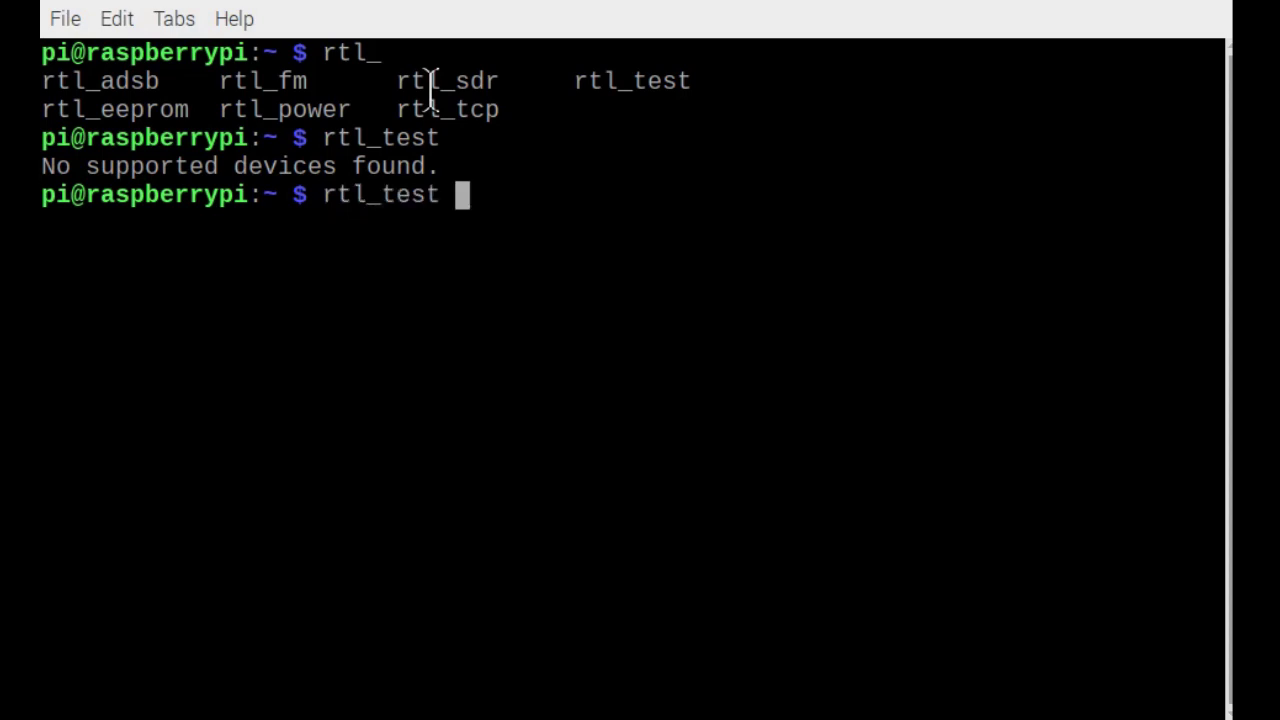
key("Return")
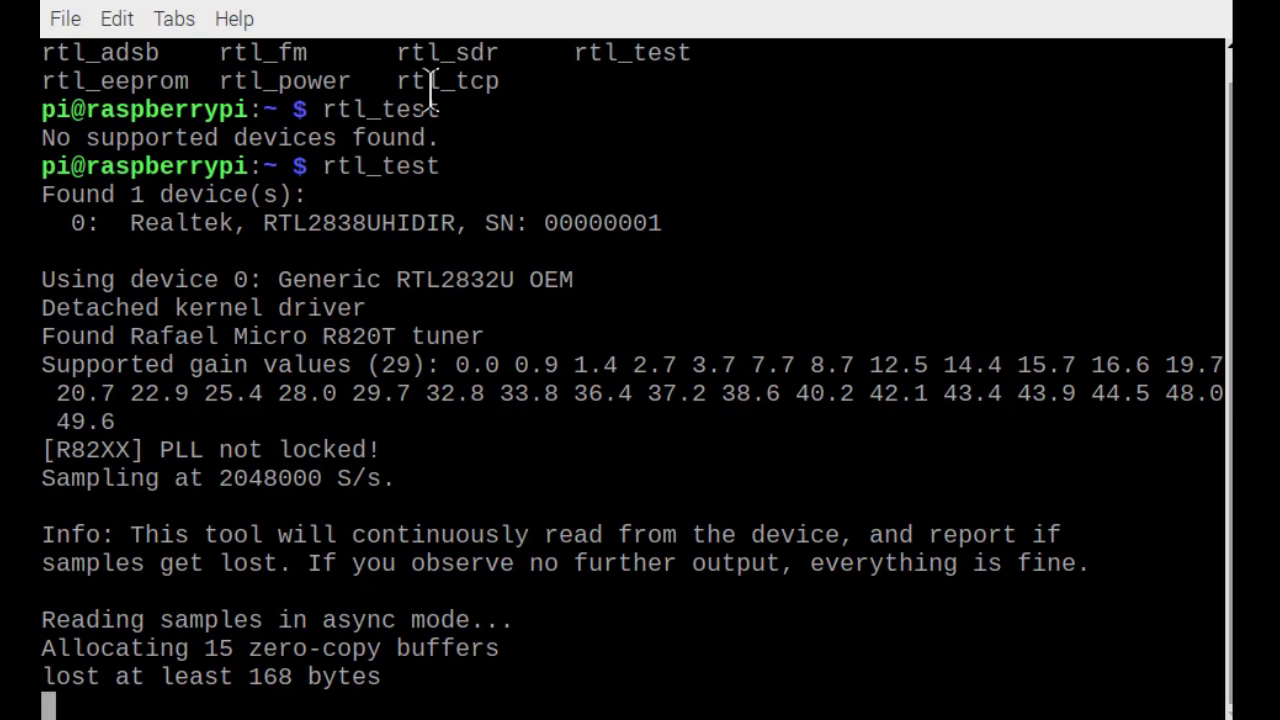
key("ctrl+c")
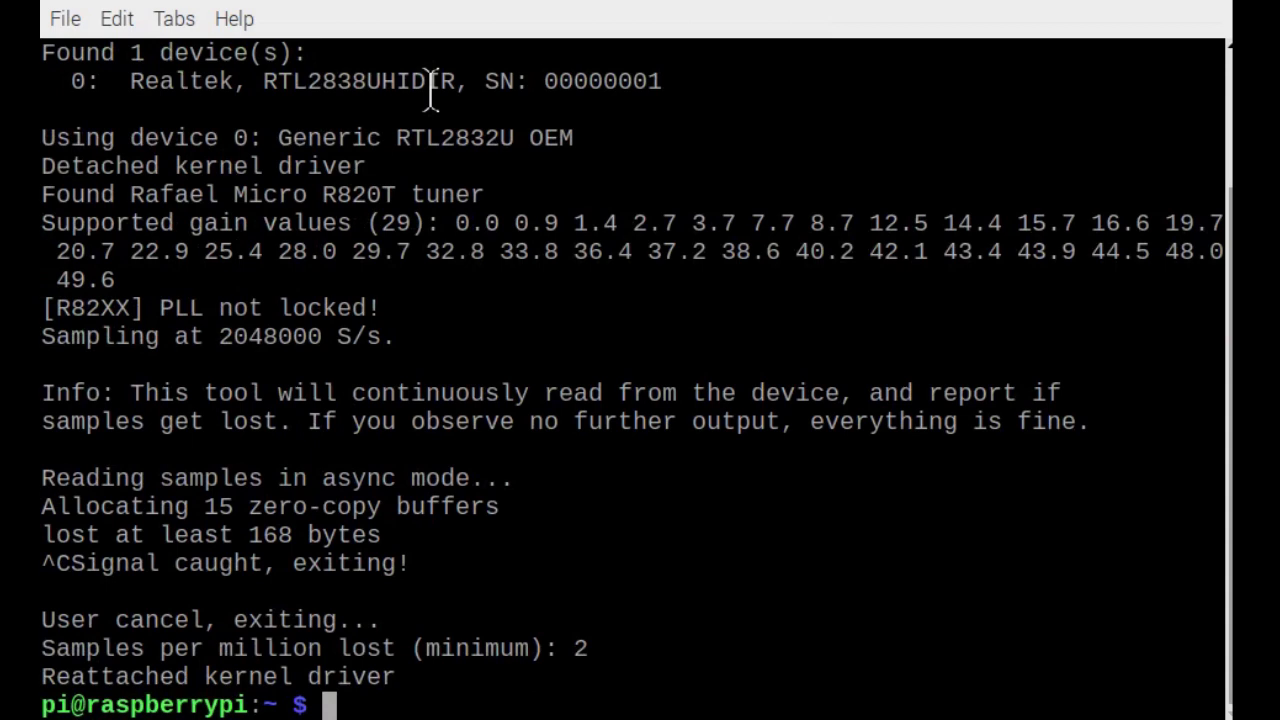
Open the rtl_test man page with 'man rtl_test', then quit it with q.
type("man ")
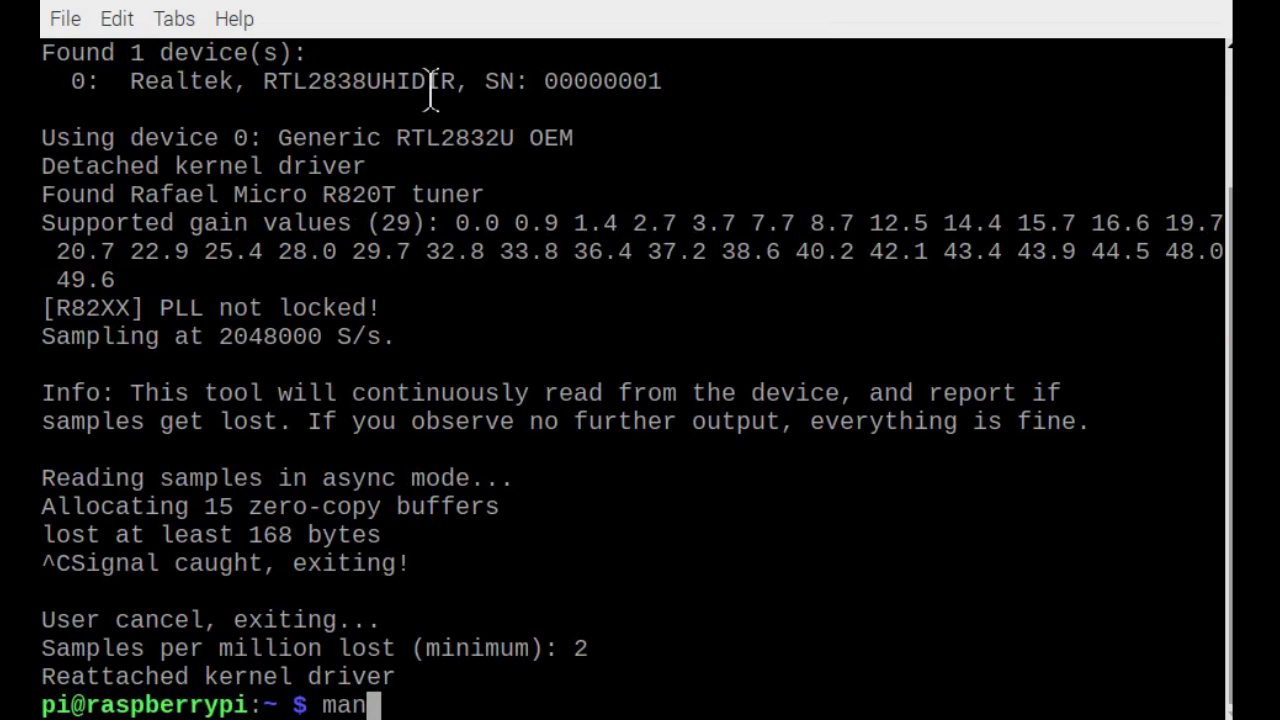
type("rtl")
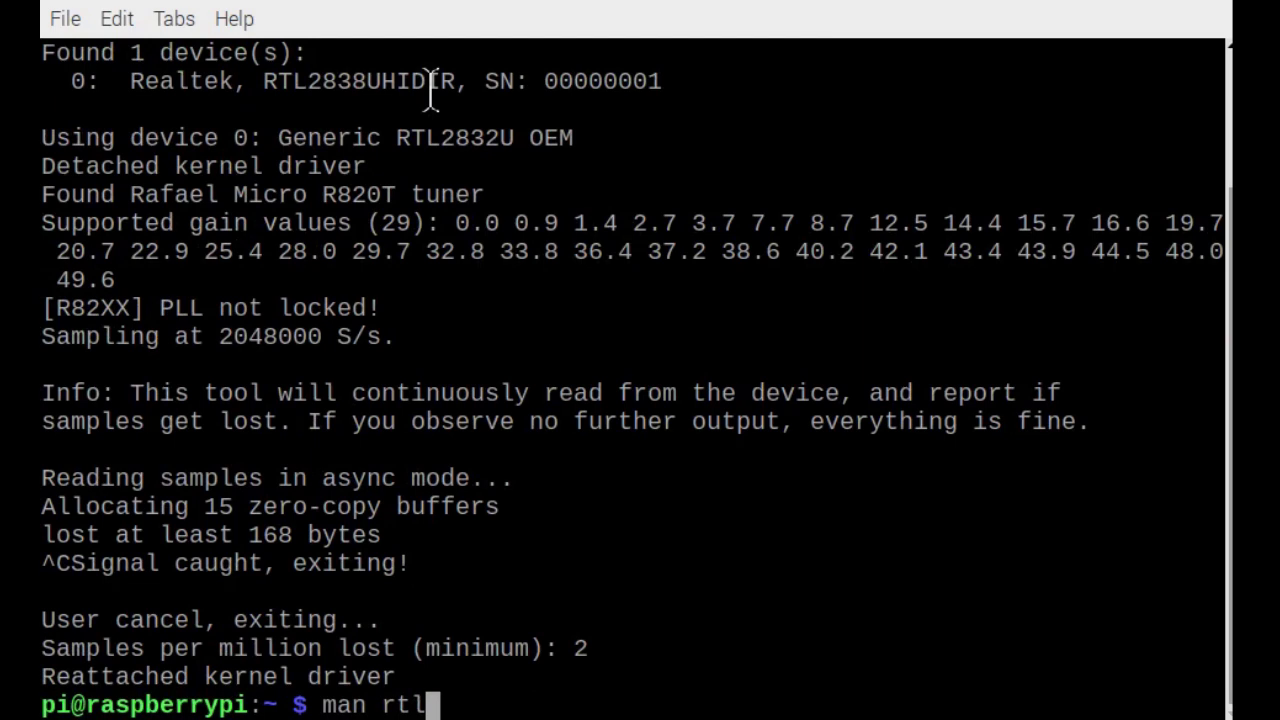
type("_")
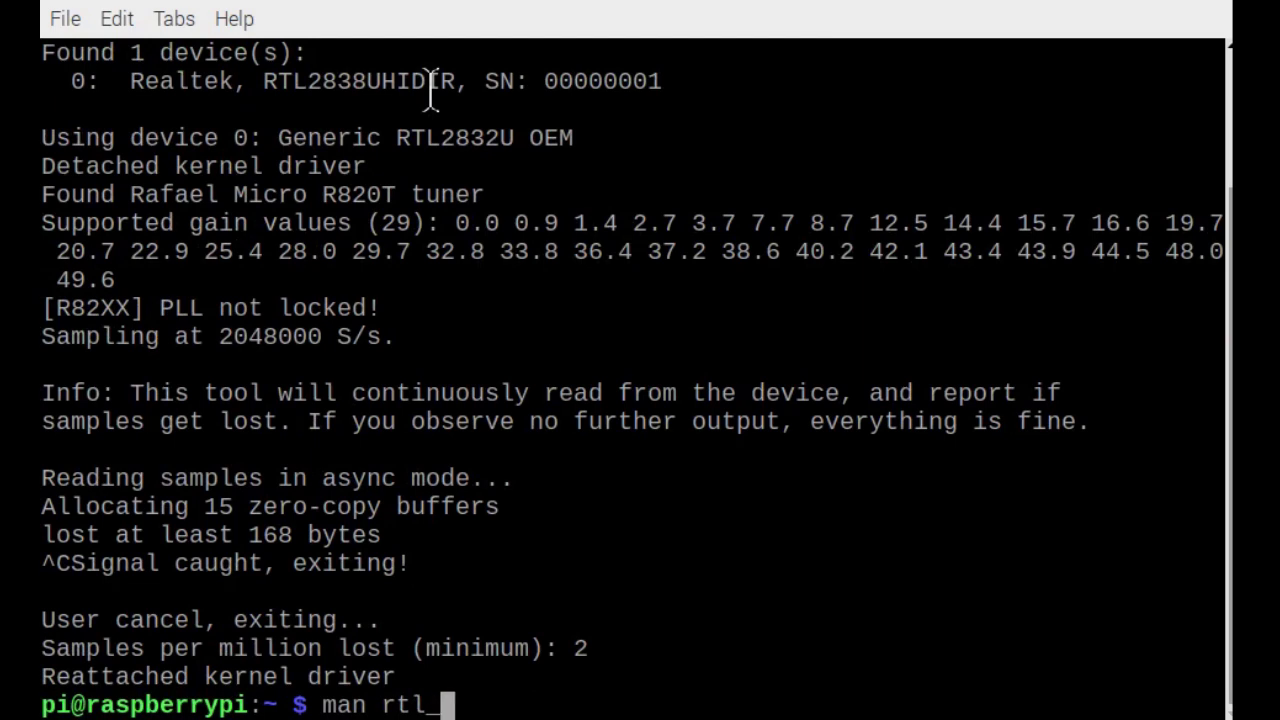
type("te")
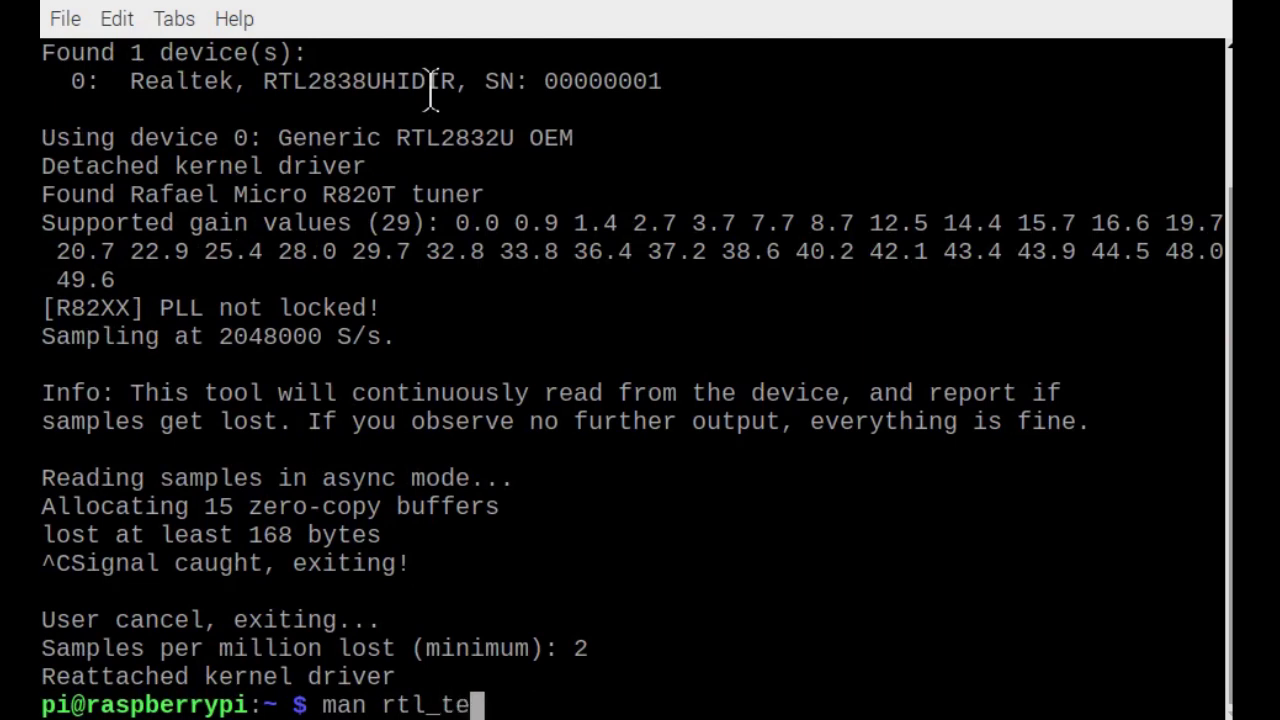
key("Tab")
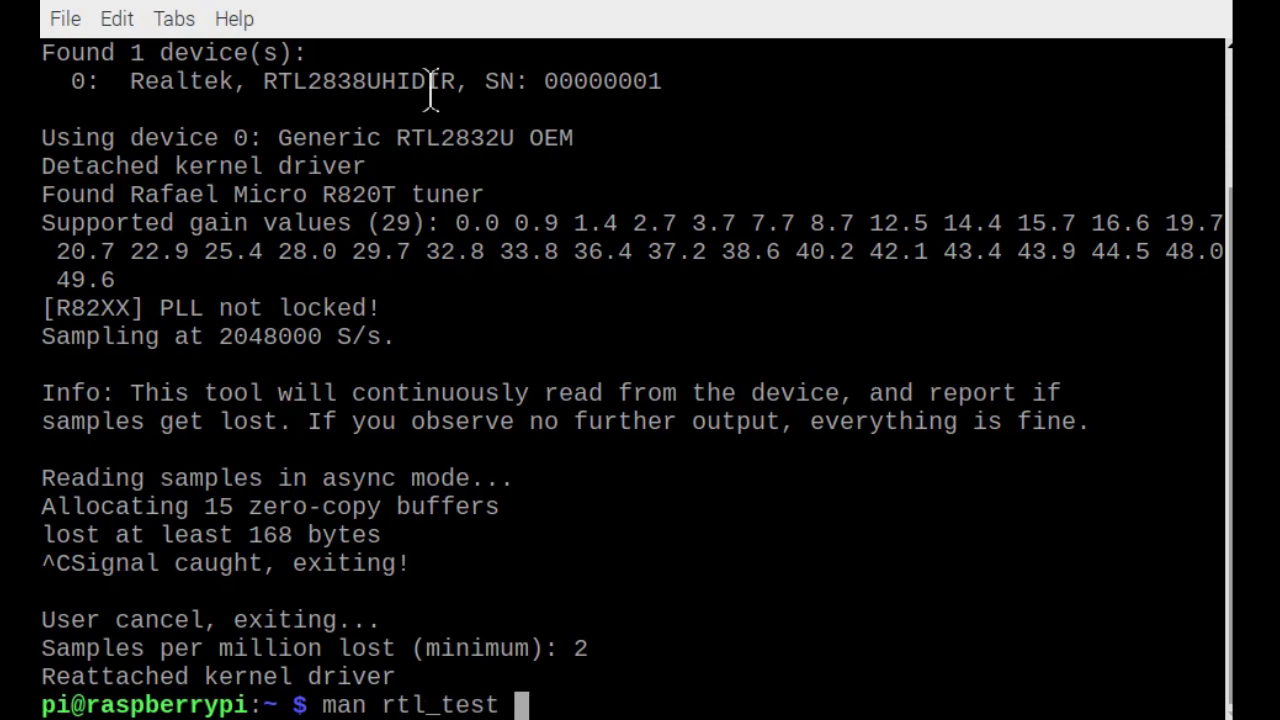
key("Return")
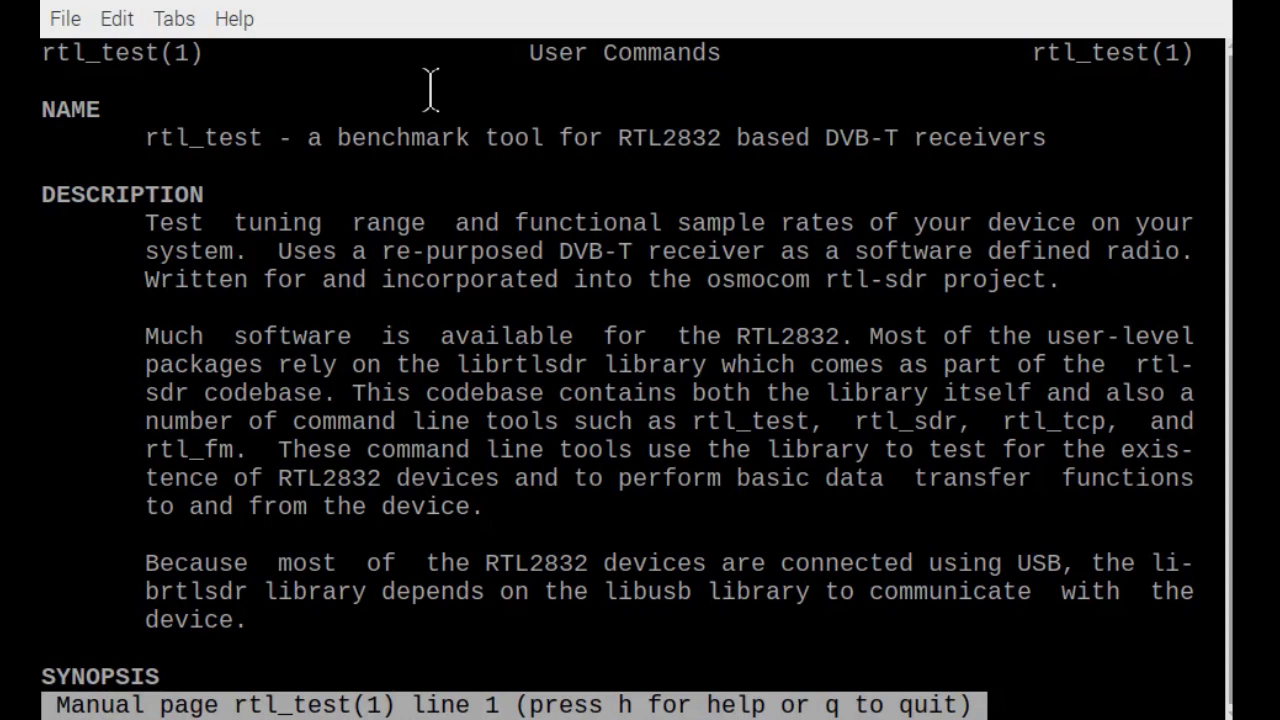
key("q")
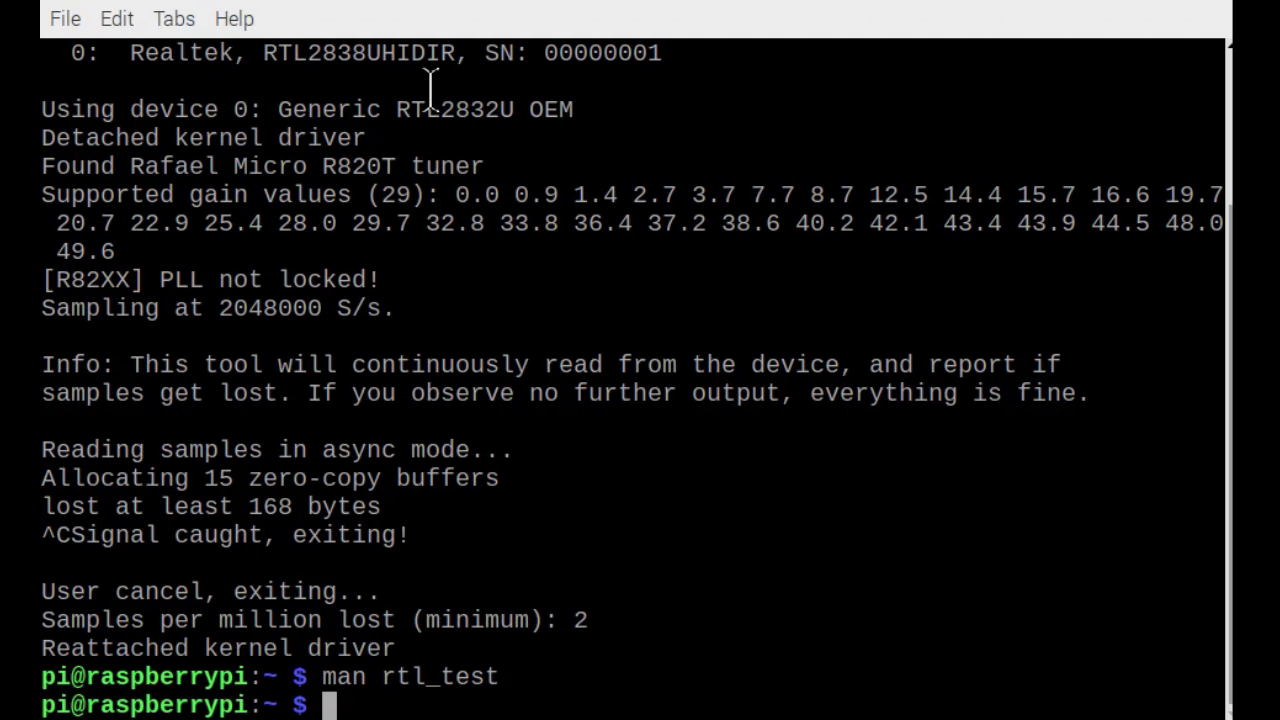
Run rtl_test -h to print usage listing -s samplerate, -d device_index, -p PPM and -S options.
type("rtl")
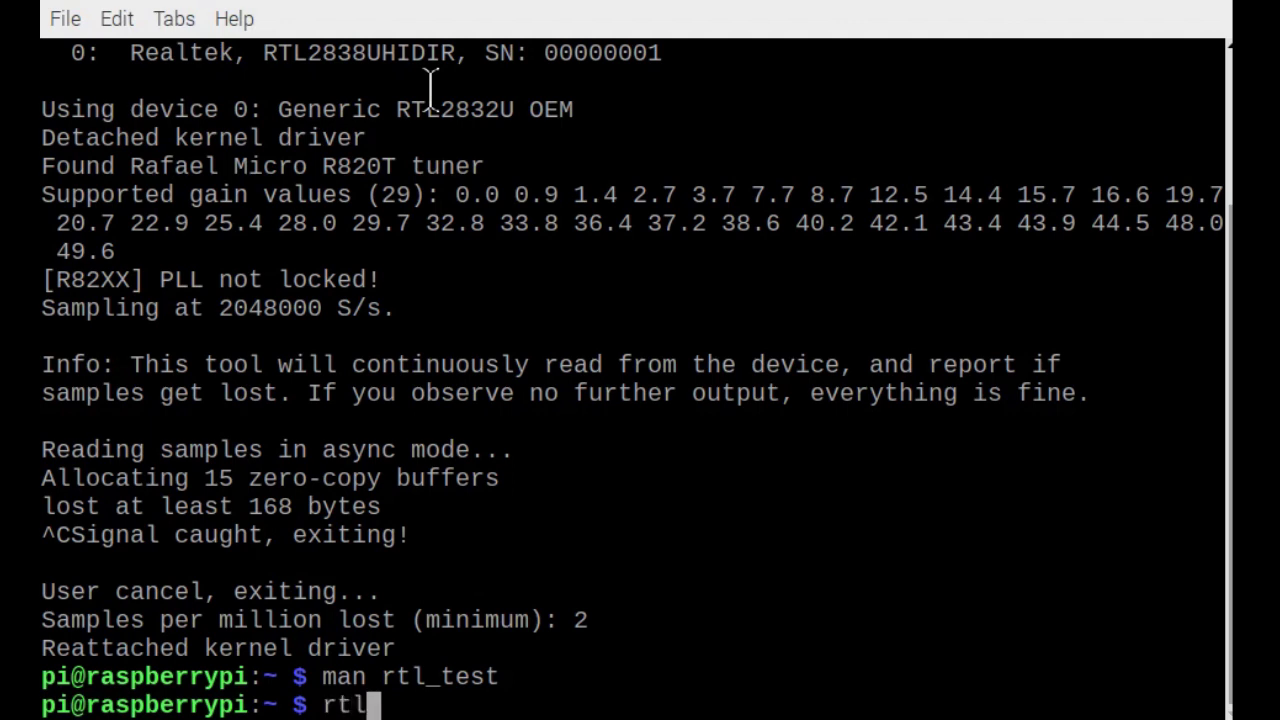
type("_")
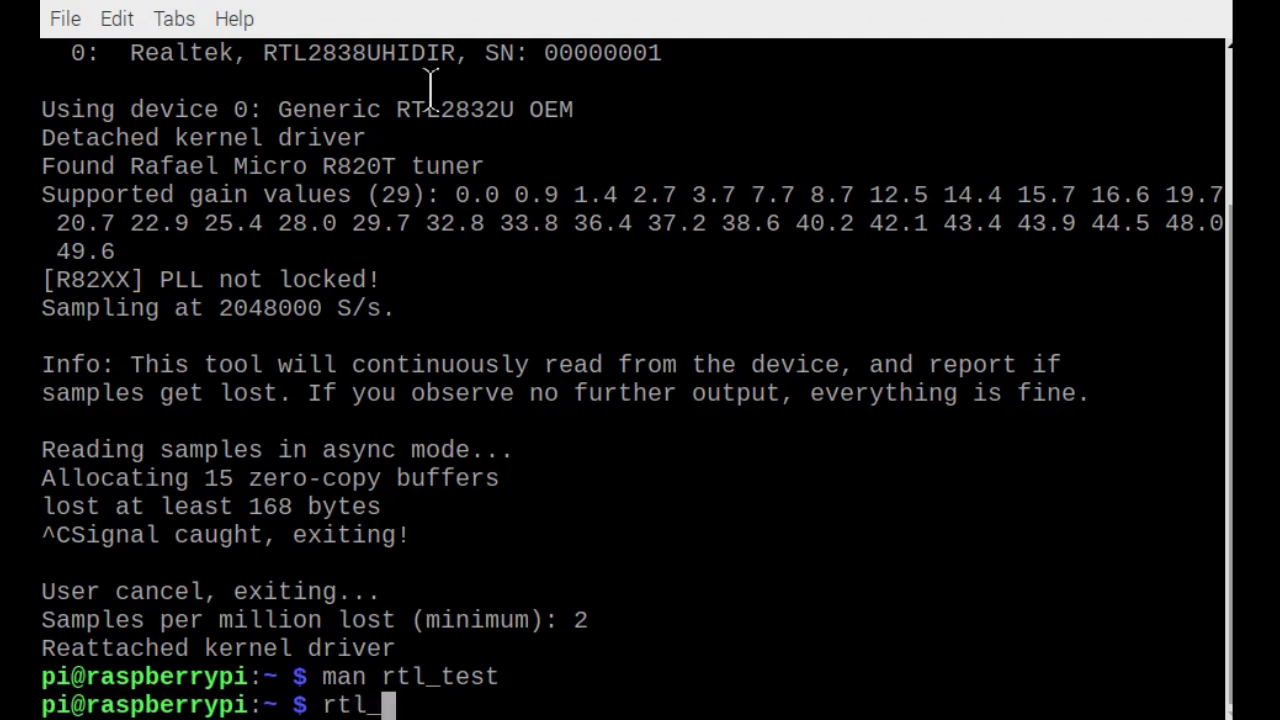
type("te")
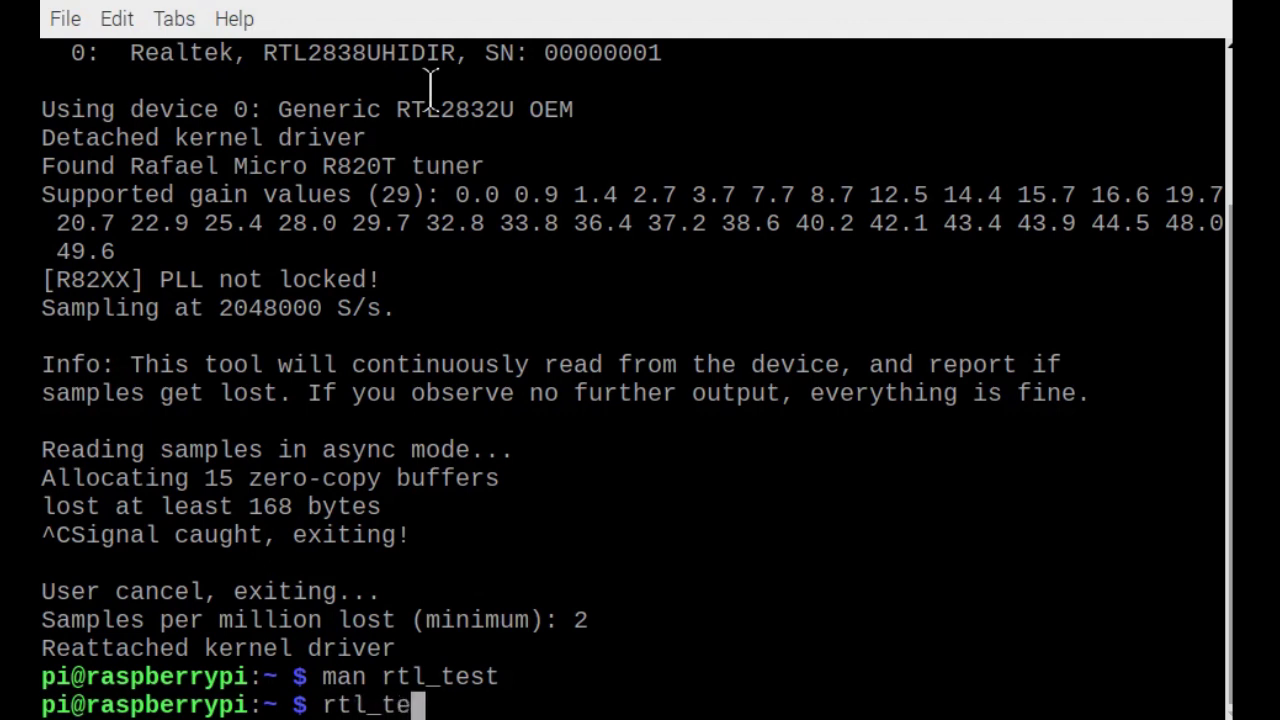
type("st ")
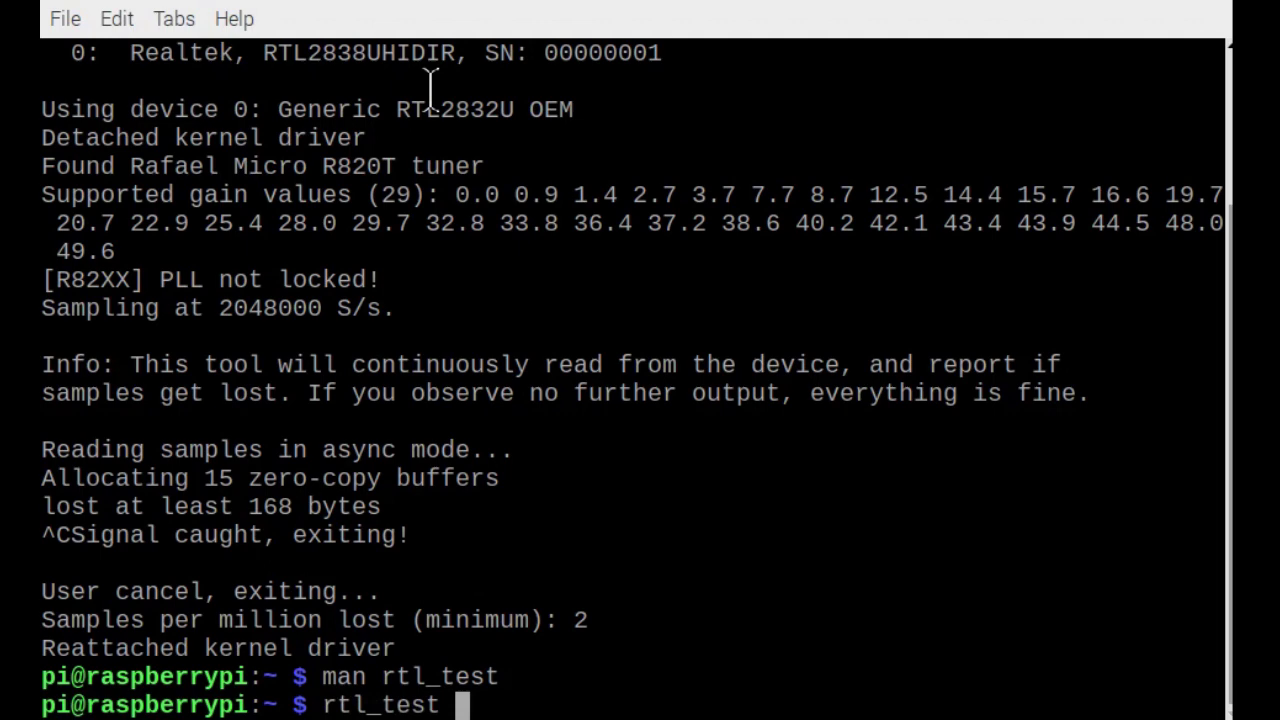
type("-h")
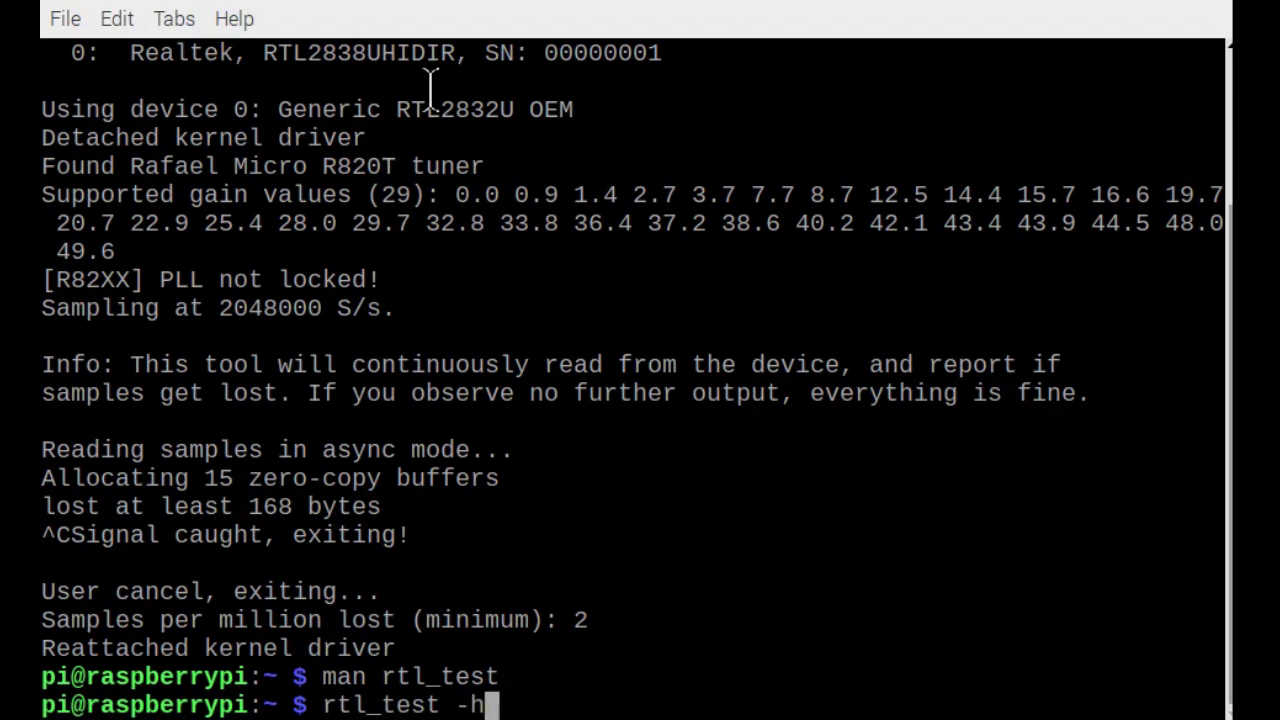
key("Return")
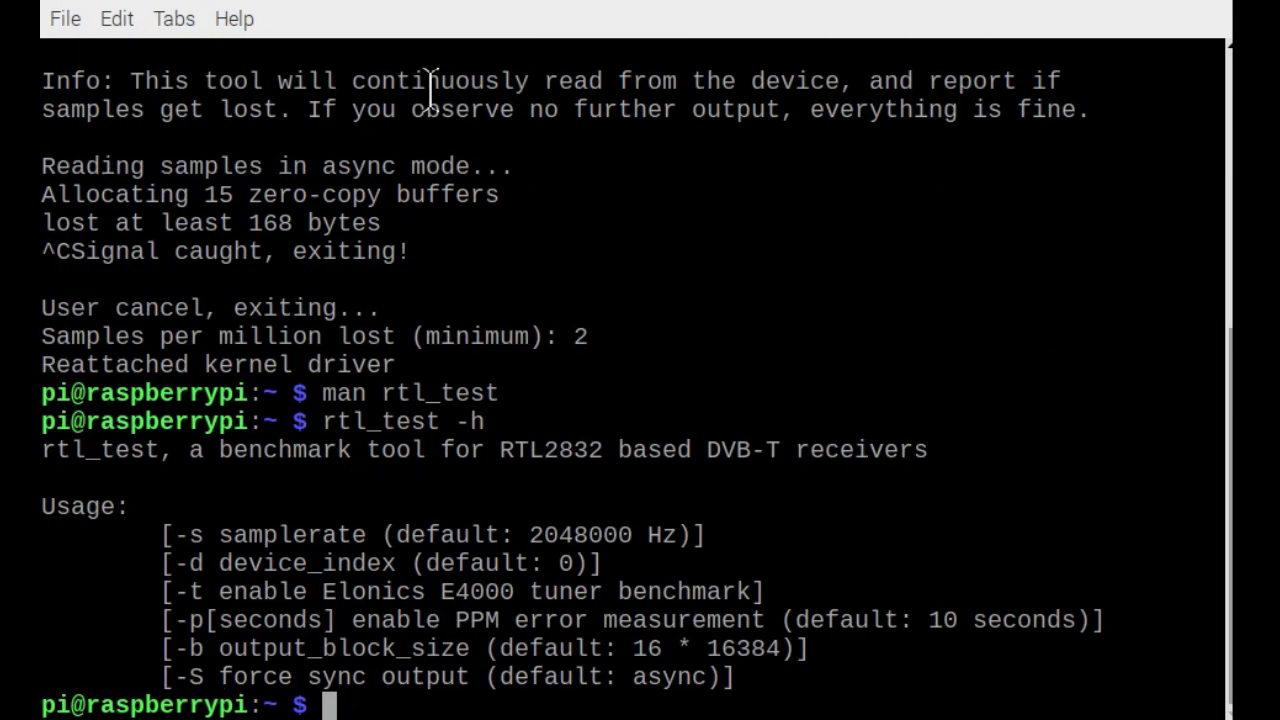